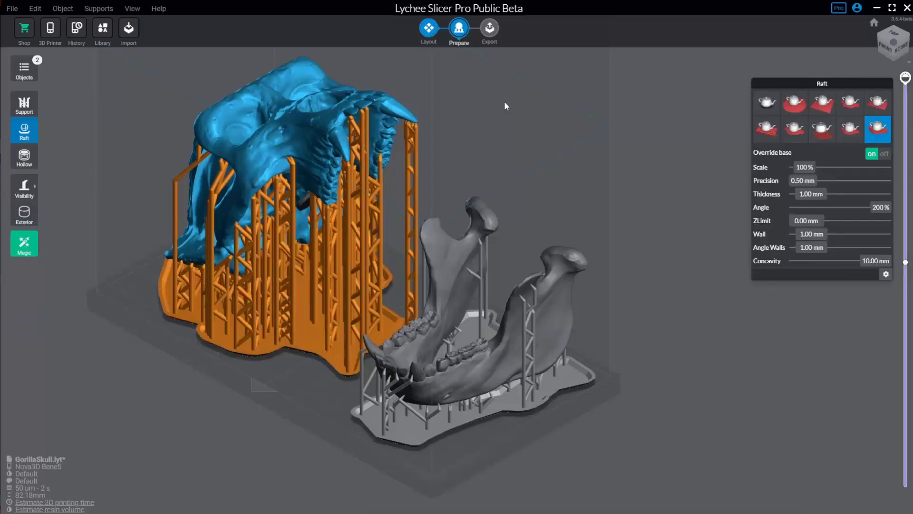
Step: Switch to the Export stage and split the skull and jaw open at layer 721
click(488, 26)
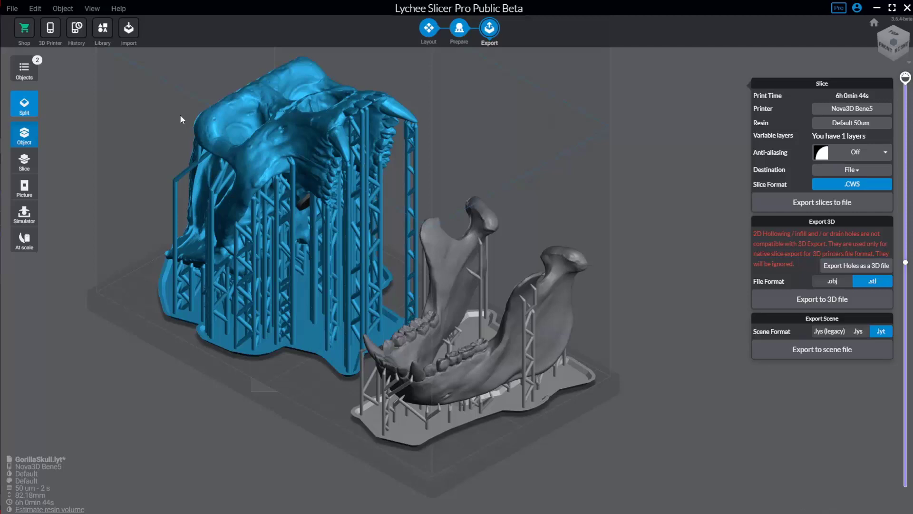
drag(243, 138, 334, 155)
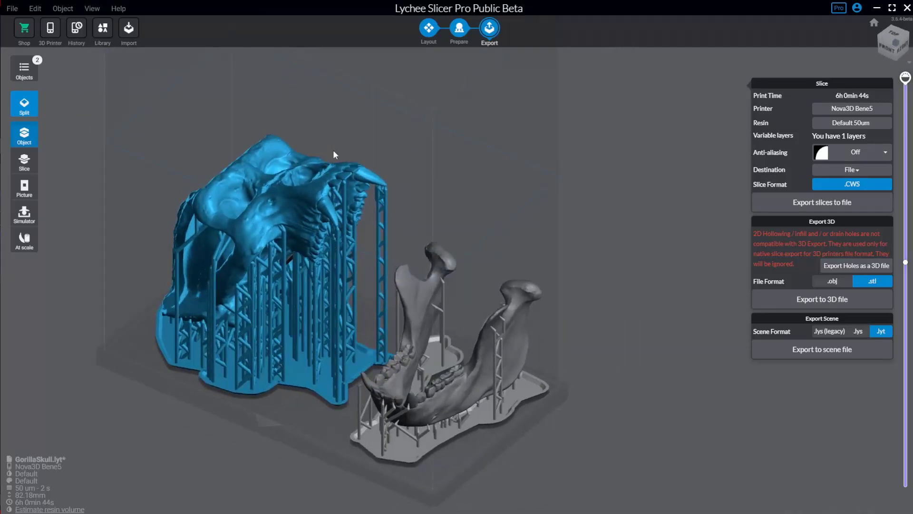
click(23, 103)
drag(905, 77, 905, 363)
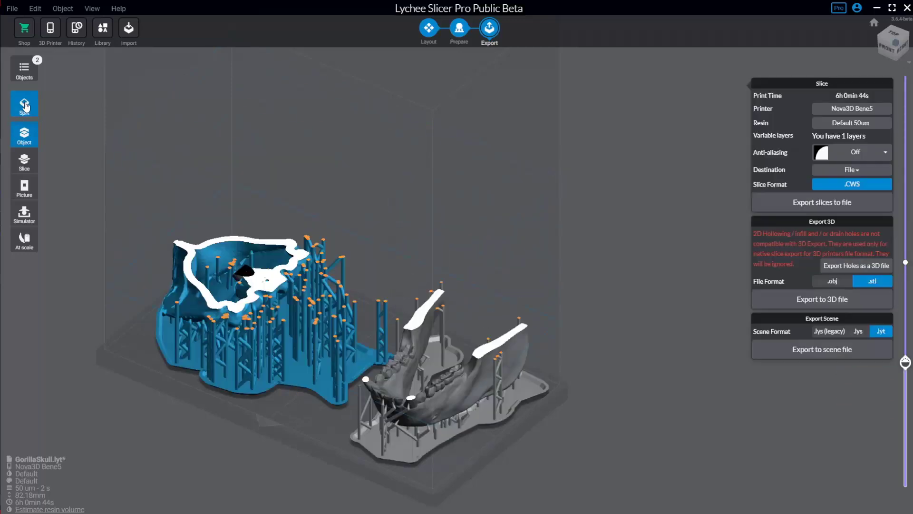
click(24, 103)
click(24, 103)
click(24, 103)
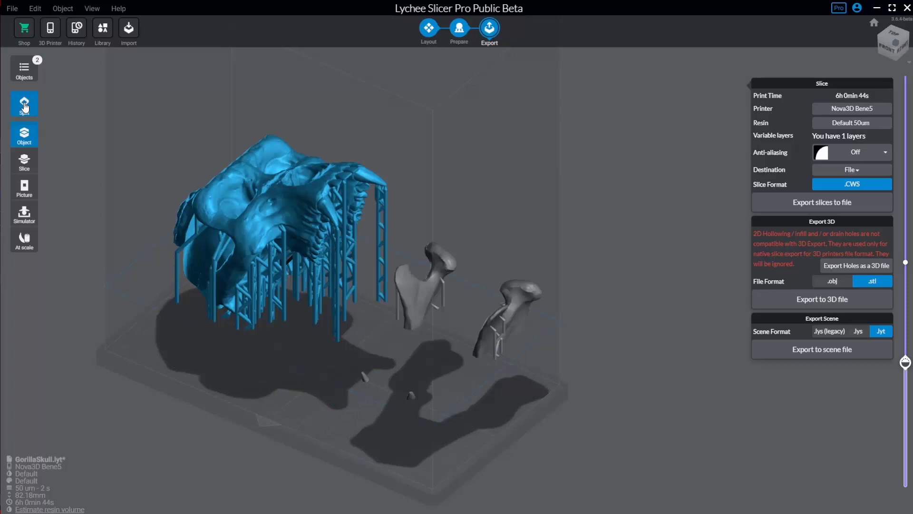
right_drag(255, 153, 337, 76)
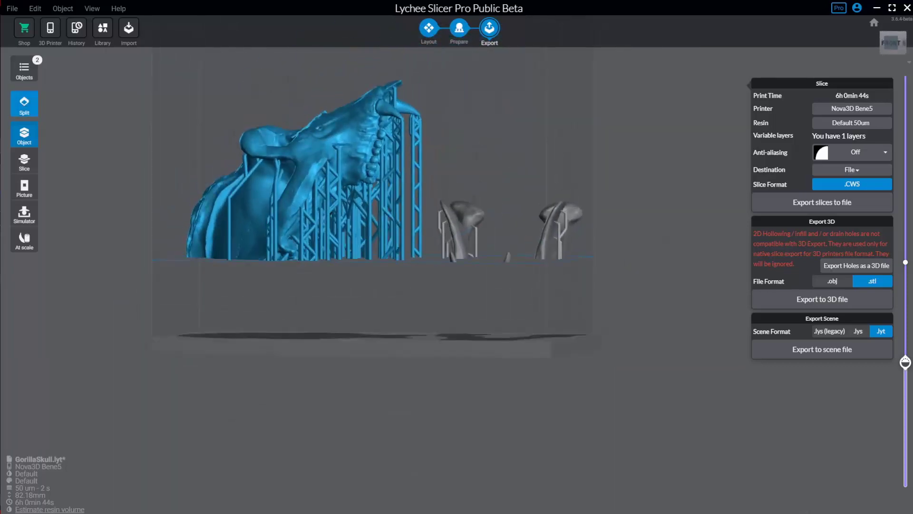
right_drag(219, 107, 193, 163)
Step: Move the cut up to around layer 689 and select the jaw to inspect its cross-section
drag(905, 362, 905, 328)
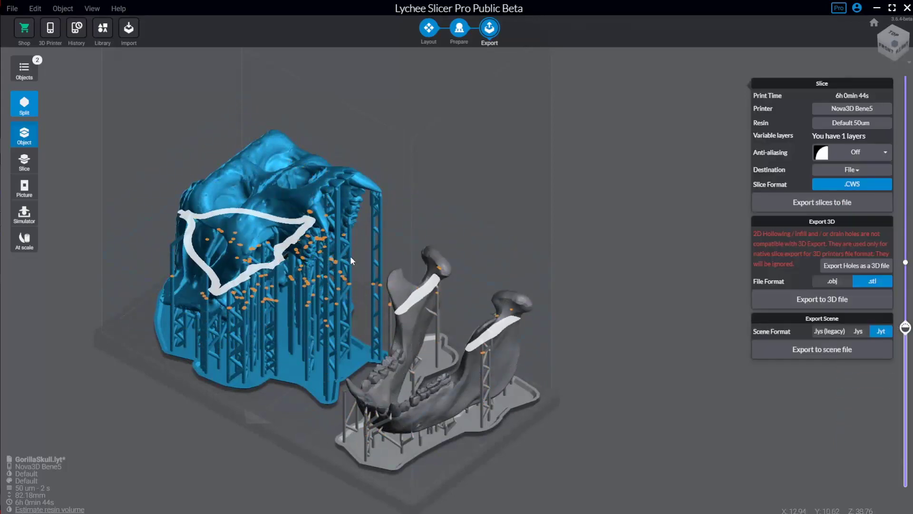
right_drag(350, 256, 507, 210)
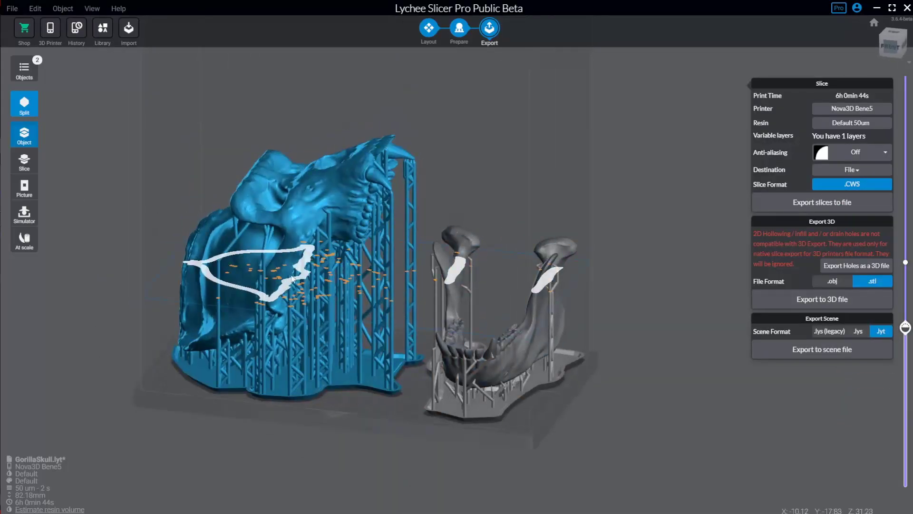
right_drag(204, 176, 257, 233)
mouse_move(904, 327)
mouse_down()
mouse_move(905, 387)
mouse_move(905, 321)
mouse_up()
right_drag(342, 96, 404, 170)
click(465, 280)
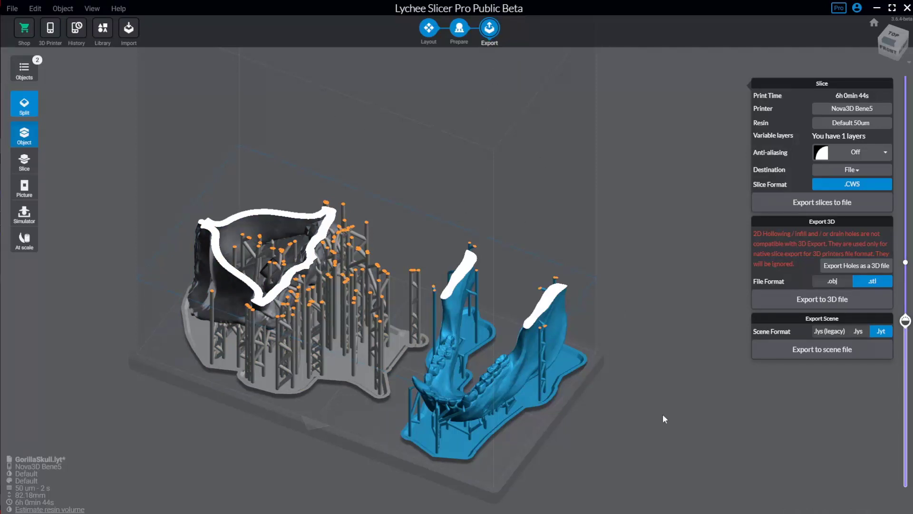
drag(652, 292, 622, 227)
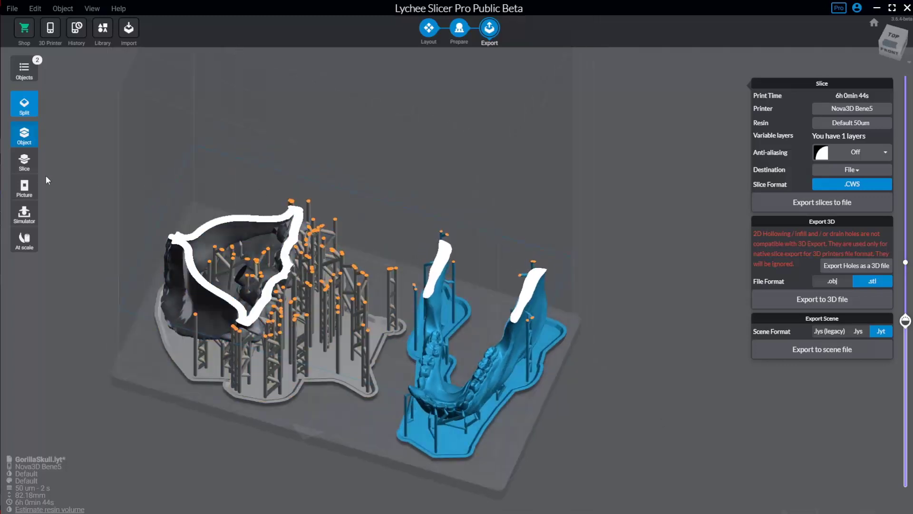
Step: Step the slice plane through the skull and jaw layers, then view layer 107 as a flat image
click(25, 161)
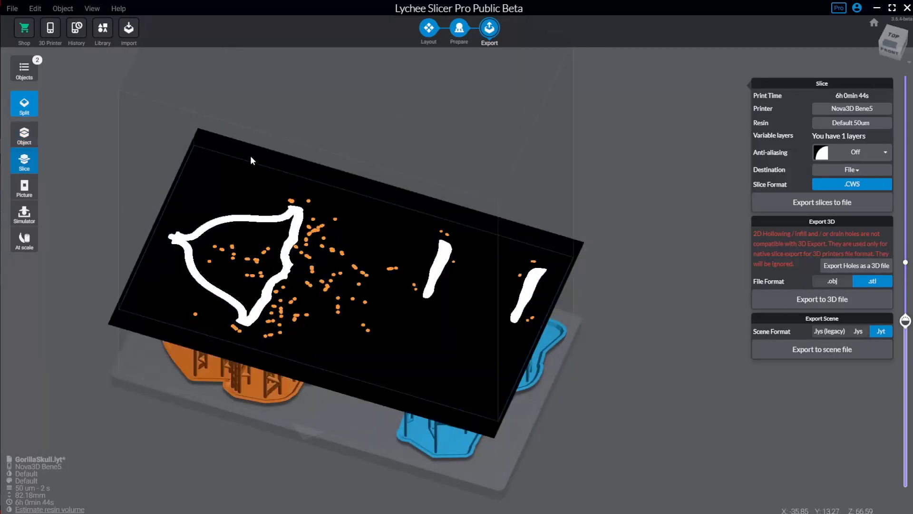
drag(621, 404, 690, 404)
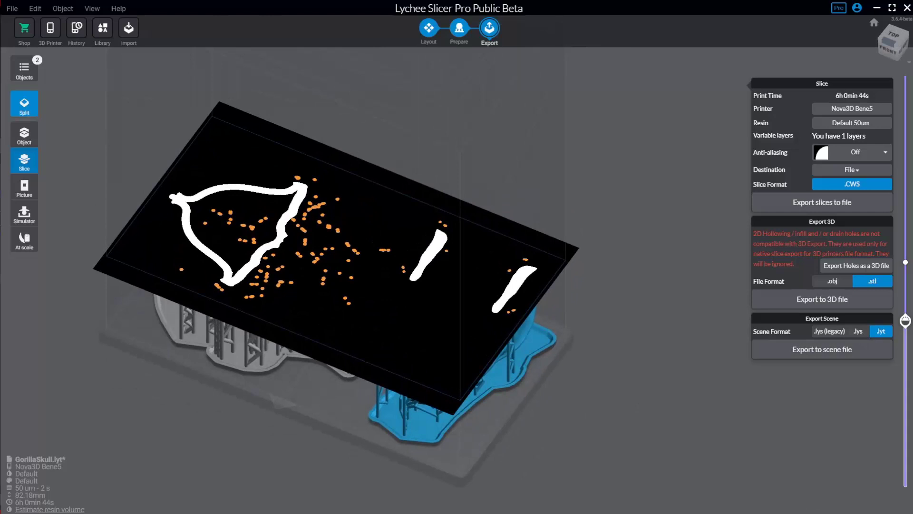
drag(905, 321, 905, 387)
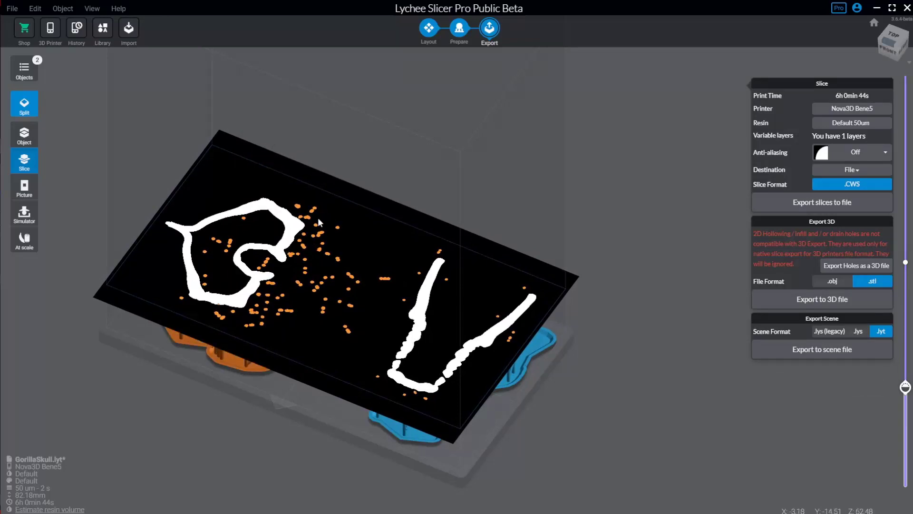
drag(905, 387, 904, 319)
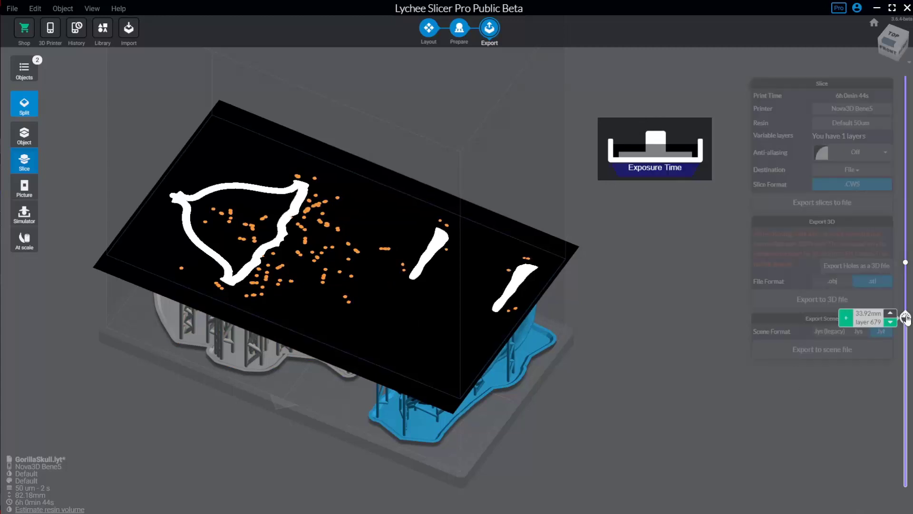
drag(905, 318, 856, 349)
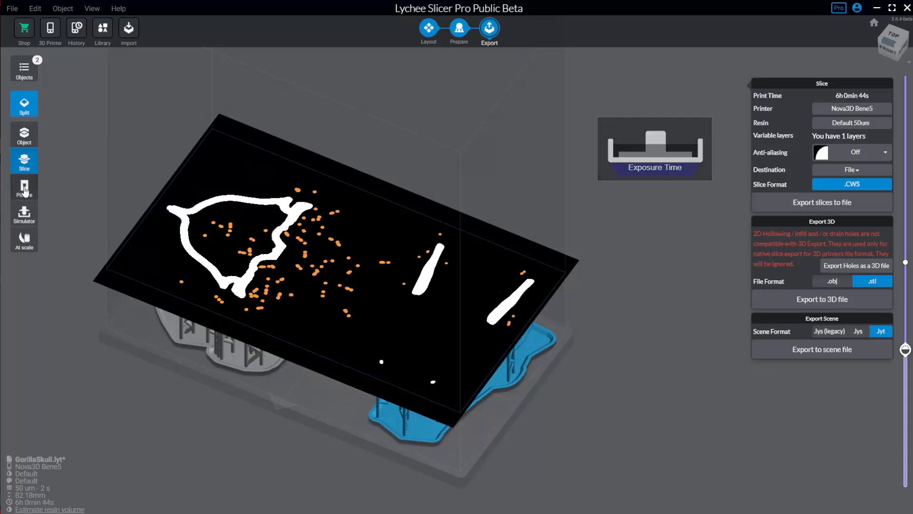
click(24, 189)
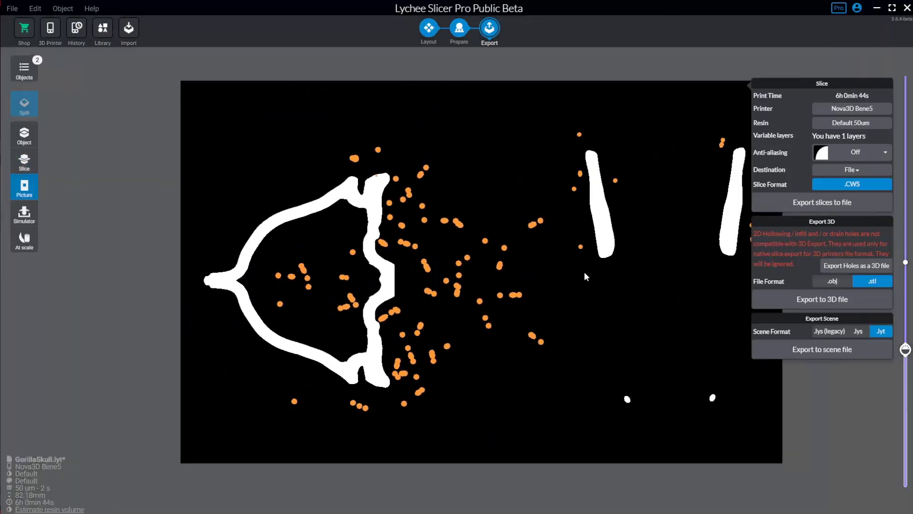
drag(906, 350, 906, 388)
Step: Play the printer simulation from the first layer up to the finished print at 1644 layers
click(25, 216)
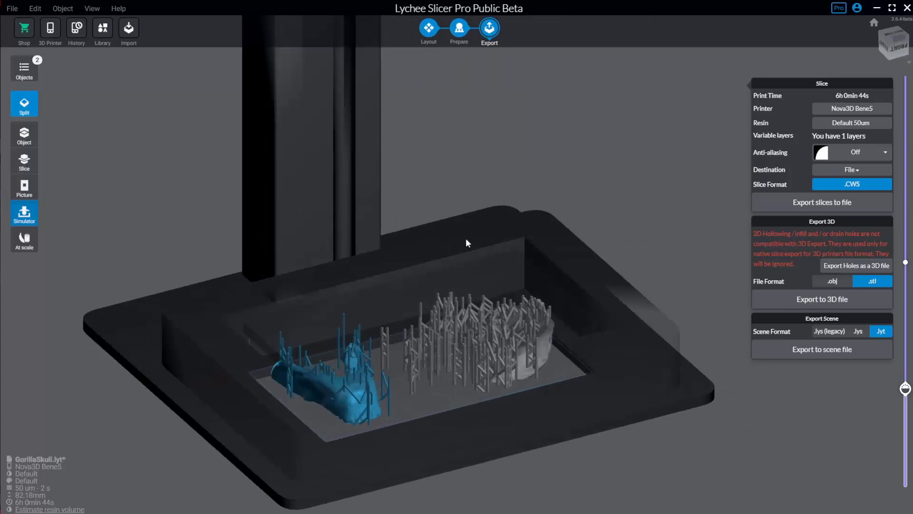
drag(899, 391, 905, 493)
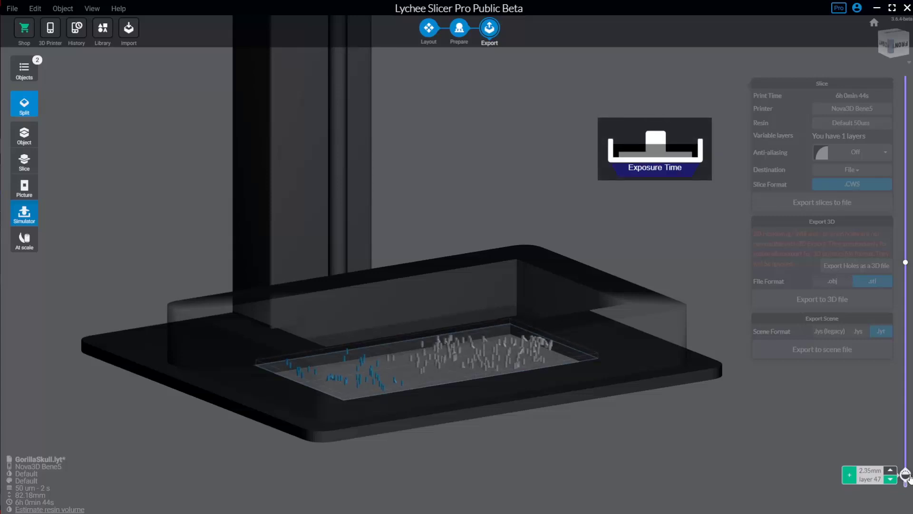
drag(909, 477, 907, 463)
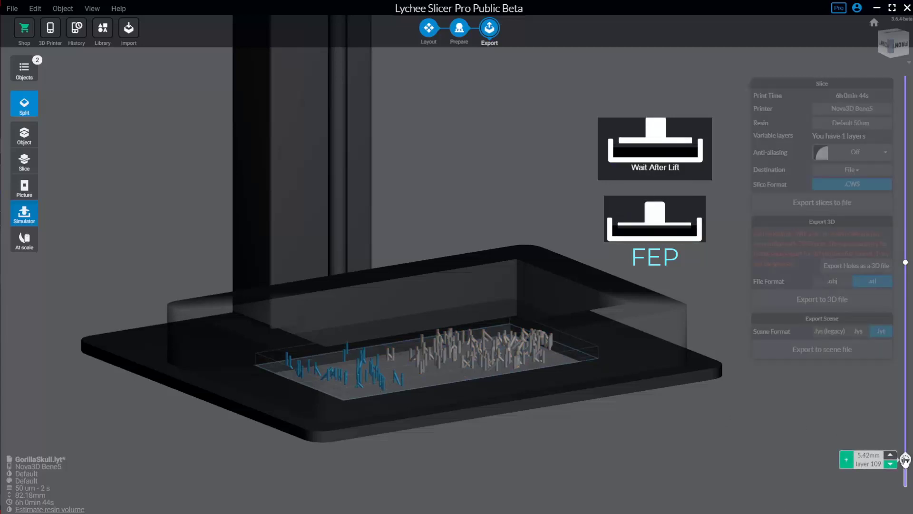
drag(905, 459, 905, 457)
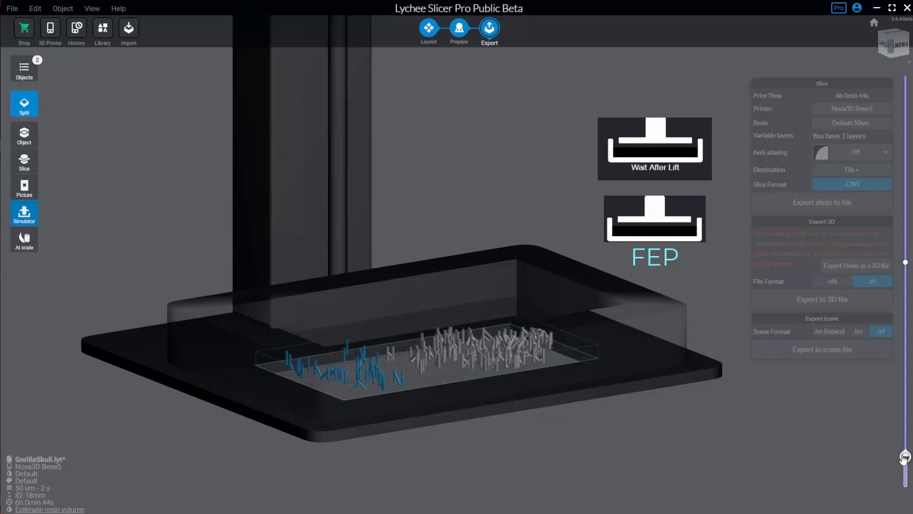
drag(905, 458, 881, 310)
right_drag(787, 434, 800, 359)
drag(905, 314, 905, 485)
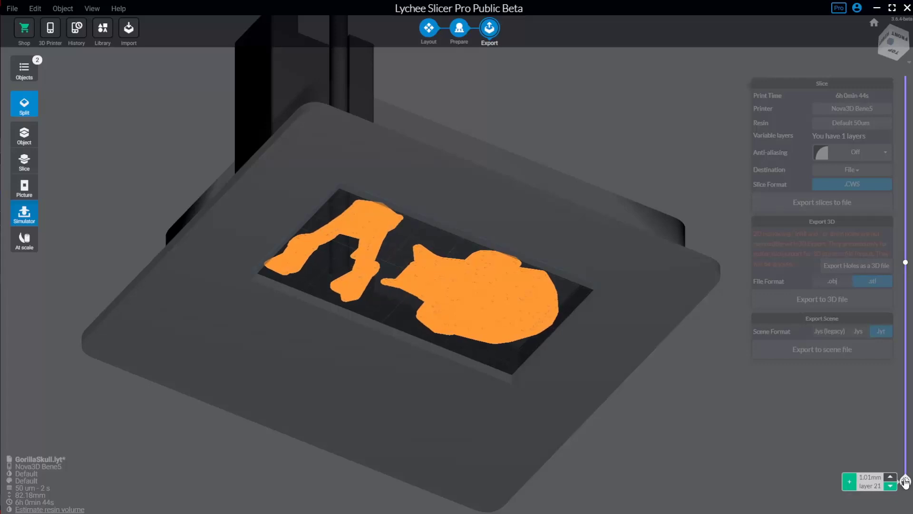
drag(905, 481, 905, 77)
Step: Compare the supported skull and jaw at real-world scale beside a cola can and banana
scroll(657, 116, up, 5)
right_drag(658, 116, 617, 223)
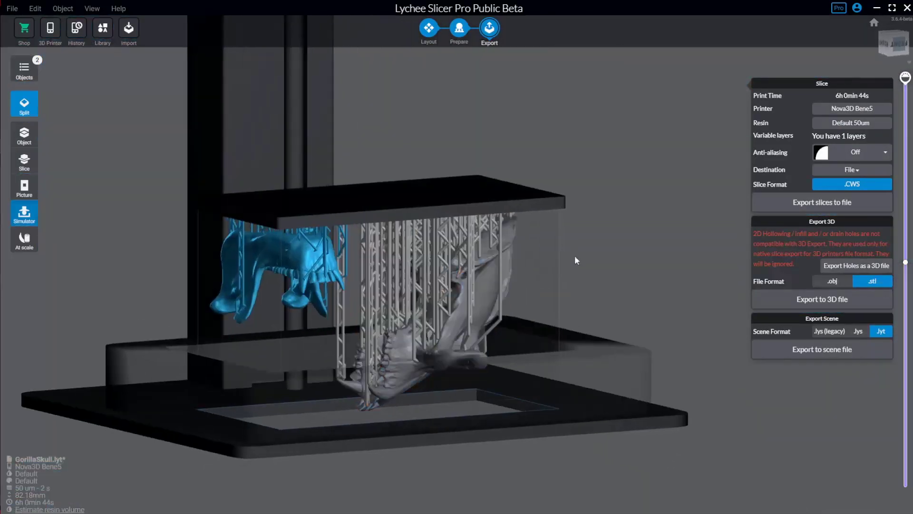
click(23, 239)
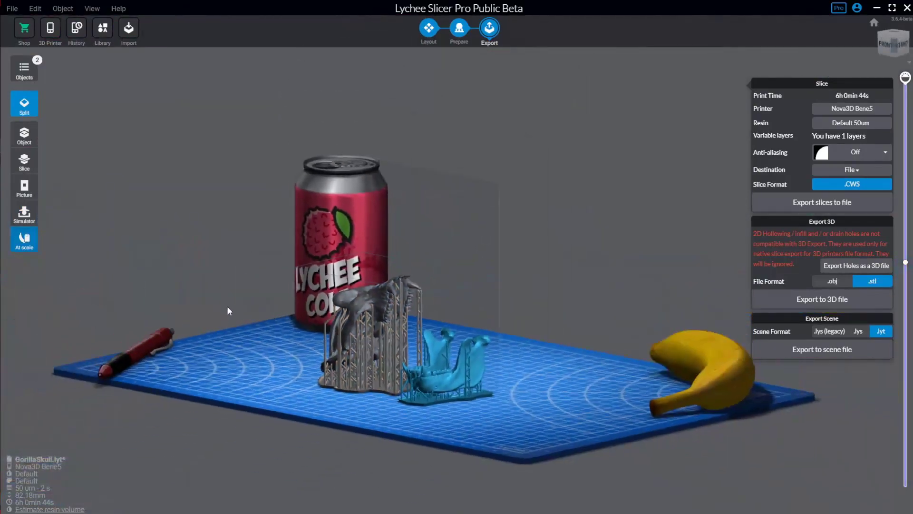
scroll(292, 361, up, 5)
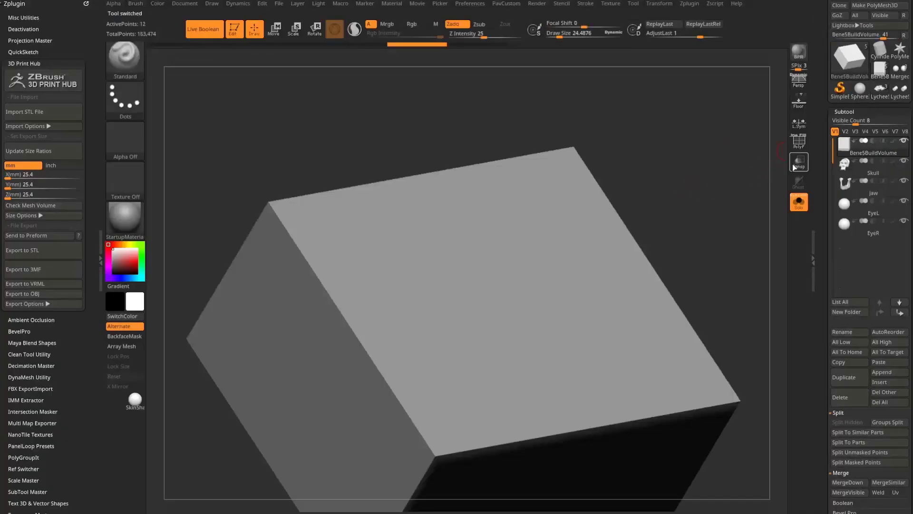
Step: Turn on Transp and turn off Solo to see the gorilla skull inside the cube
click(799, 162)
drag(756, 183, 754, 218)
click(798, 202)
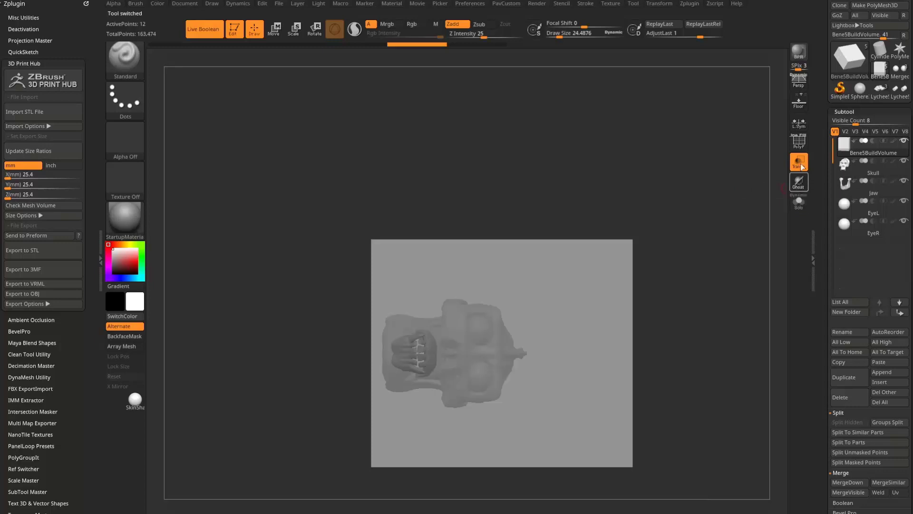
drag(715, 177, 668, 229)
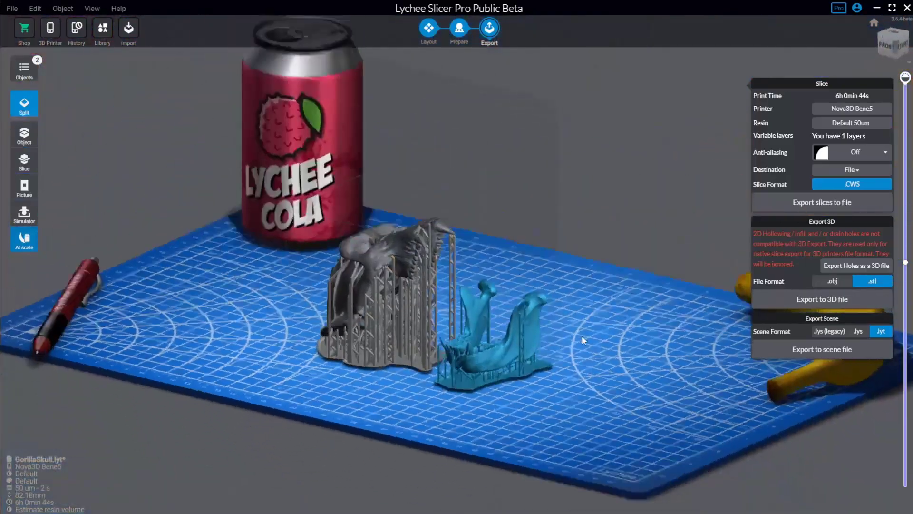
right_drag(581, 335, 584, 372)
scroll(523, 345, up, 10)
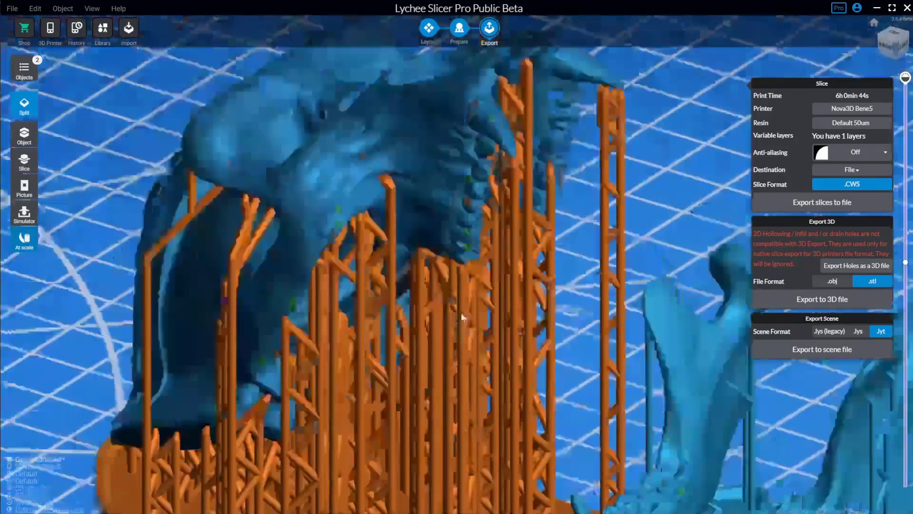
right_drag(461, 317, 426, 359)
scroll(504, 244, down, 6)
right_drag(545, 413, 592, 379)
scroll(398, 346, up, 6)
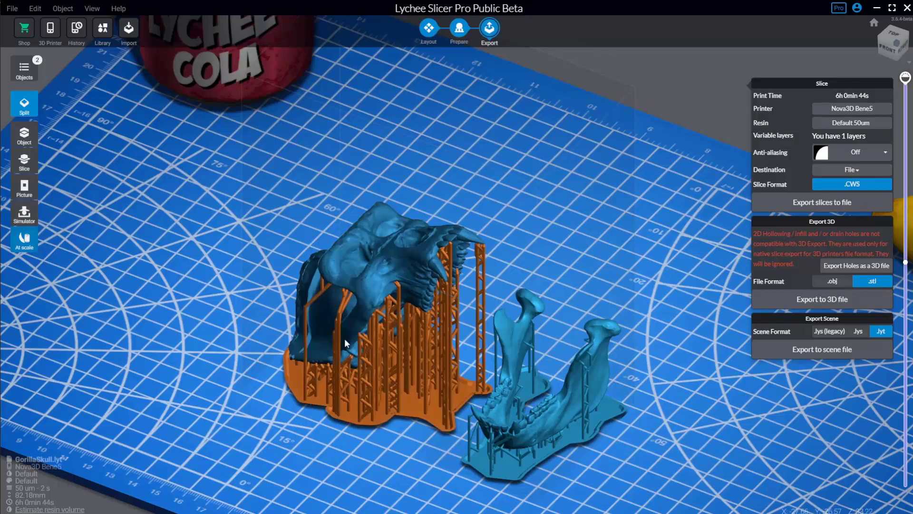
scroll(379, 324, down, 5)
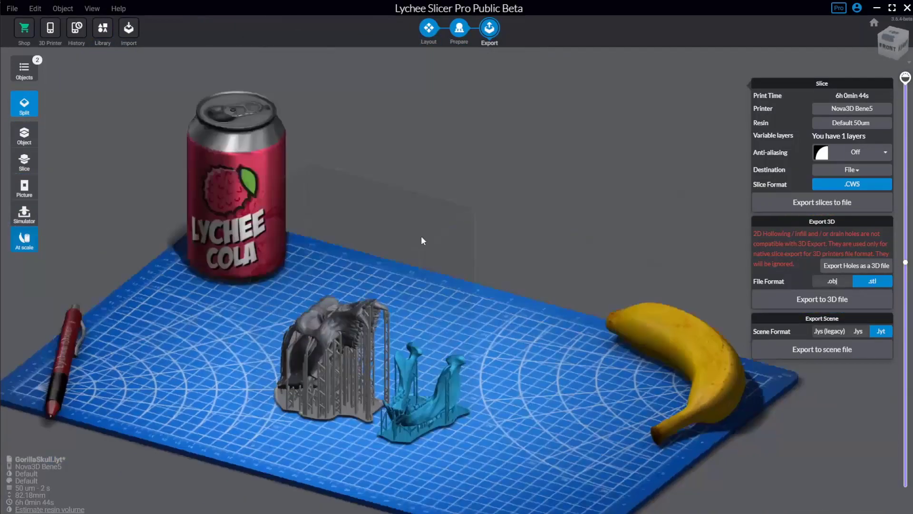
right_drag(420, 235, 446, 272)
right_drag(412, 238, 489, 302)
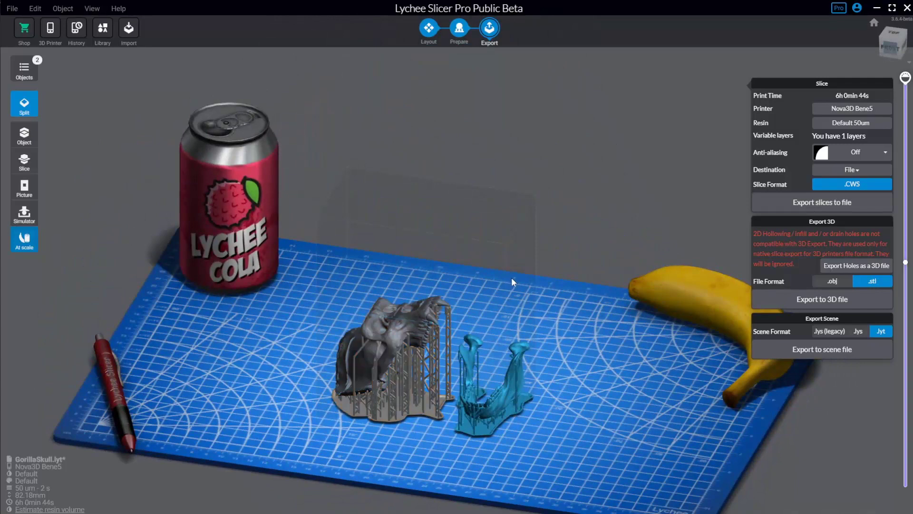
Step: On Layout, toggle Jaw and GorillaSkull visibility in the Objects list, leaving both shown
click(428, 28)
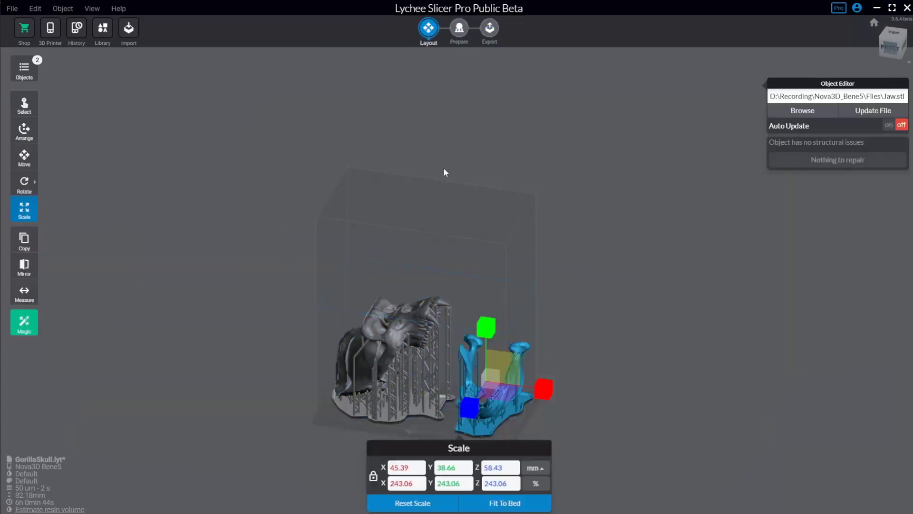
click(26, 69)
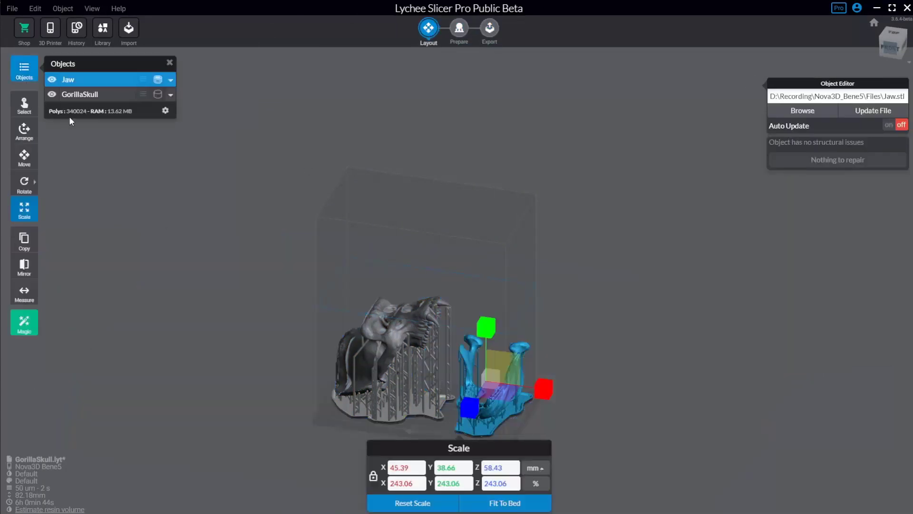
click(51, 79)
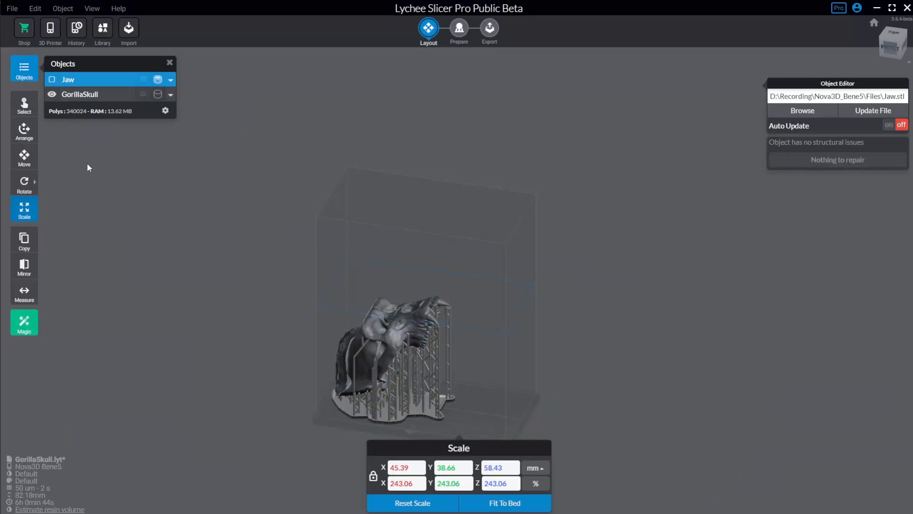
click(52, 79)
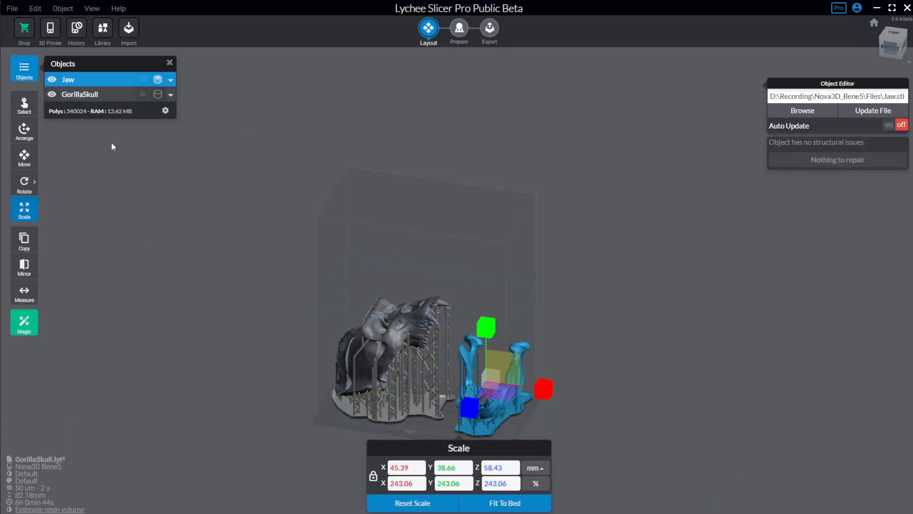
click(52, 80)
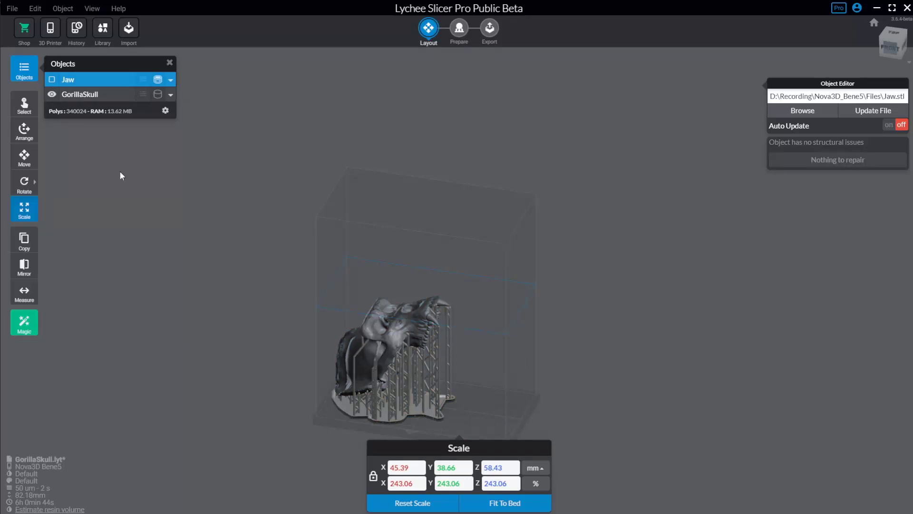
click(52, 94)
click(52, 80)
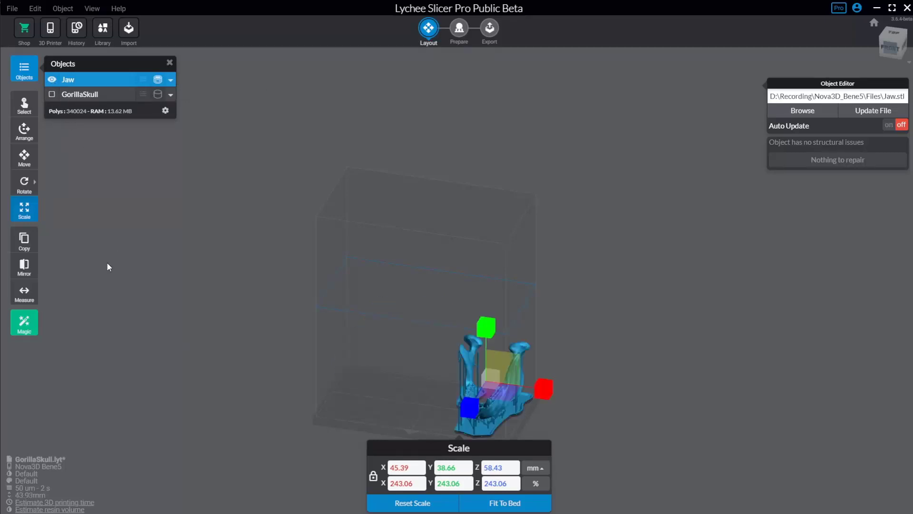
click(52, 94)
click(52, 79)
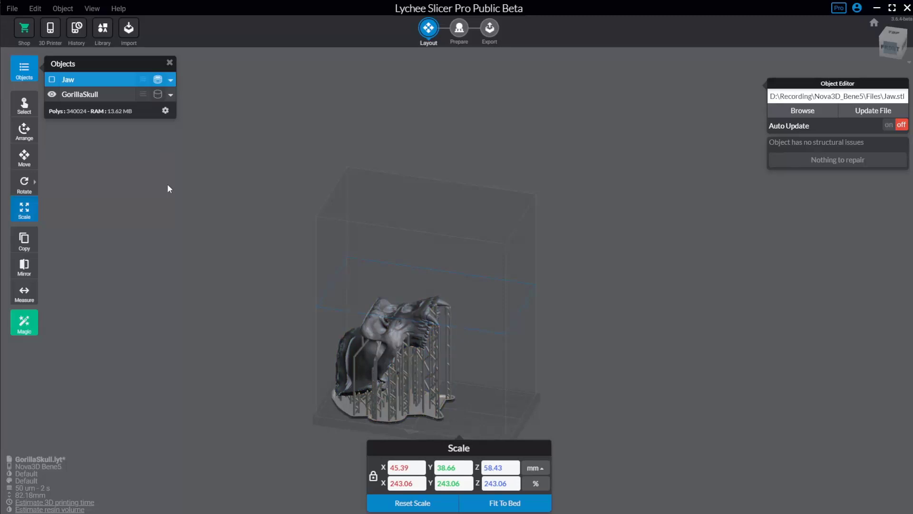
click(51, 94)
click(52, 79)
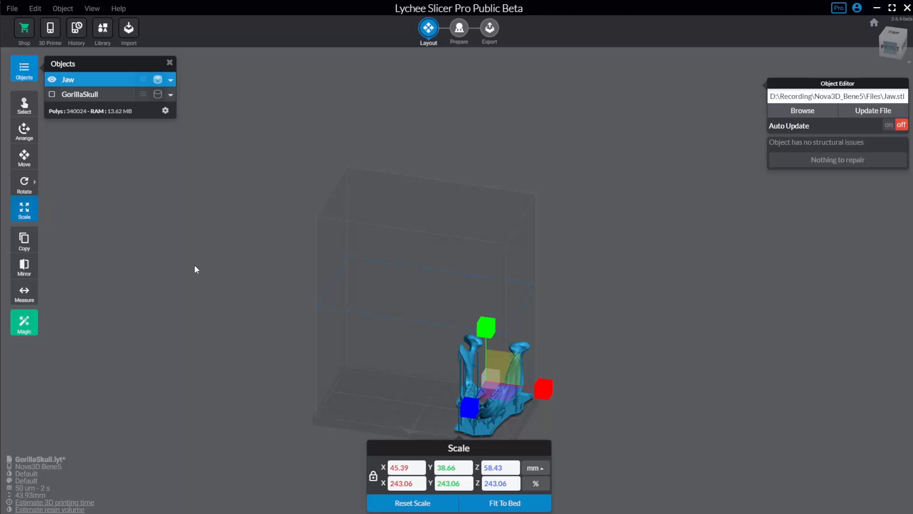
click(52, 95)
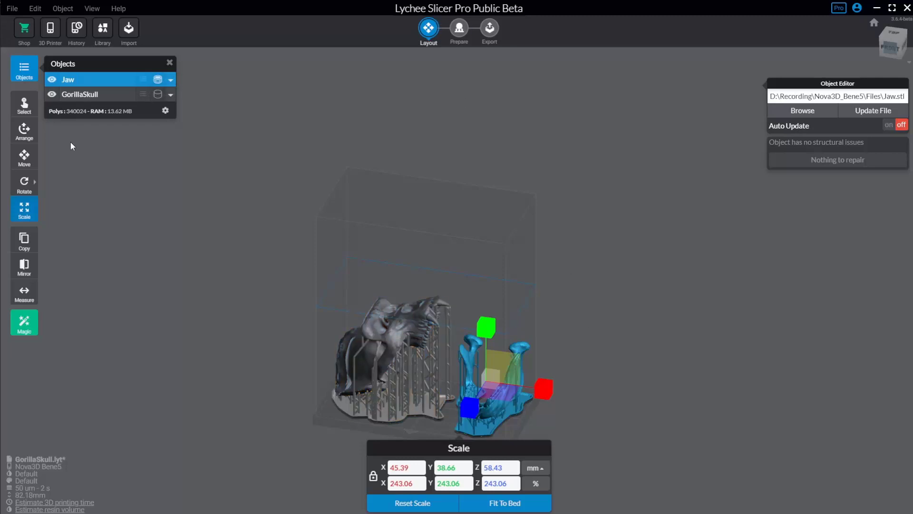
Step: Advance through the Supports step to the Export stage and orbit around the models
click(459, 28)
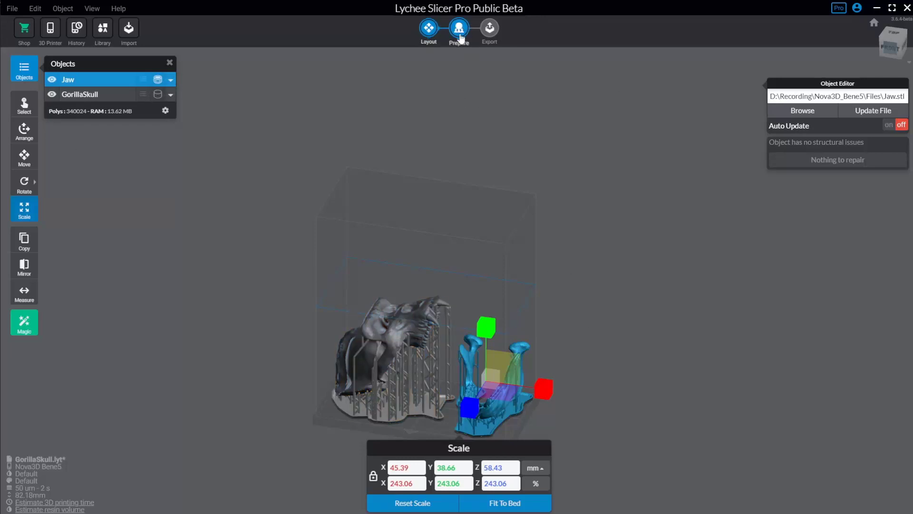
click(490, 28)
right_drag(525, 138, 158, 206)
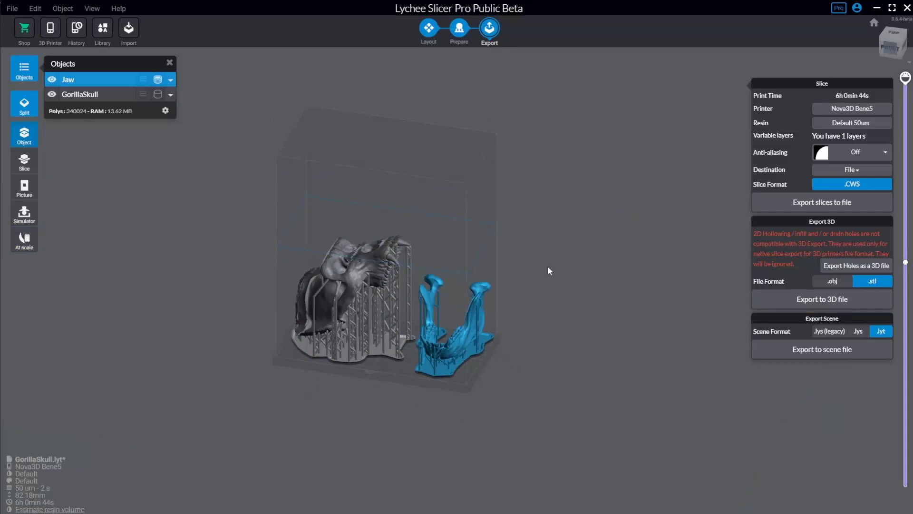
scroll(547, 266, up, 3)
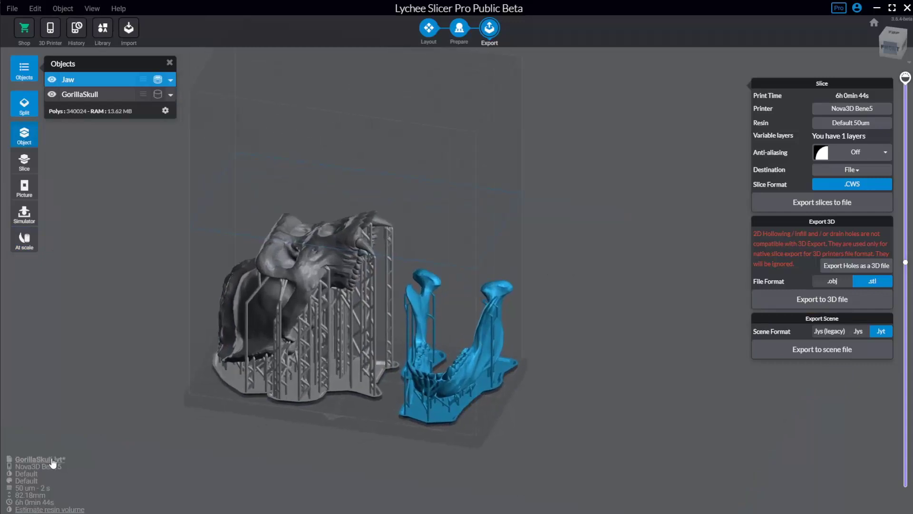
Step: Change the Default 50um resin's bottle price to 30 and confirm
click(28, 481)
click(685, 309)
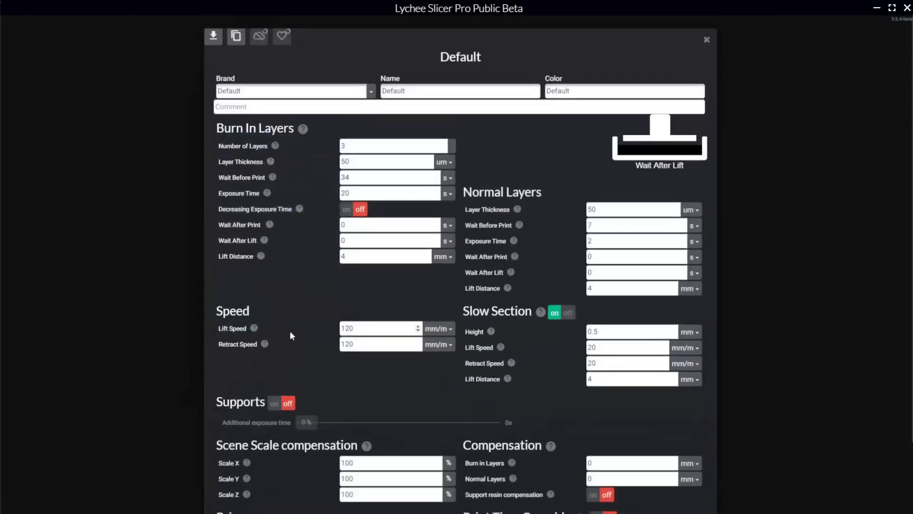
scroll(290, 330, down, 2)
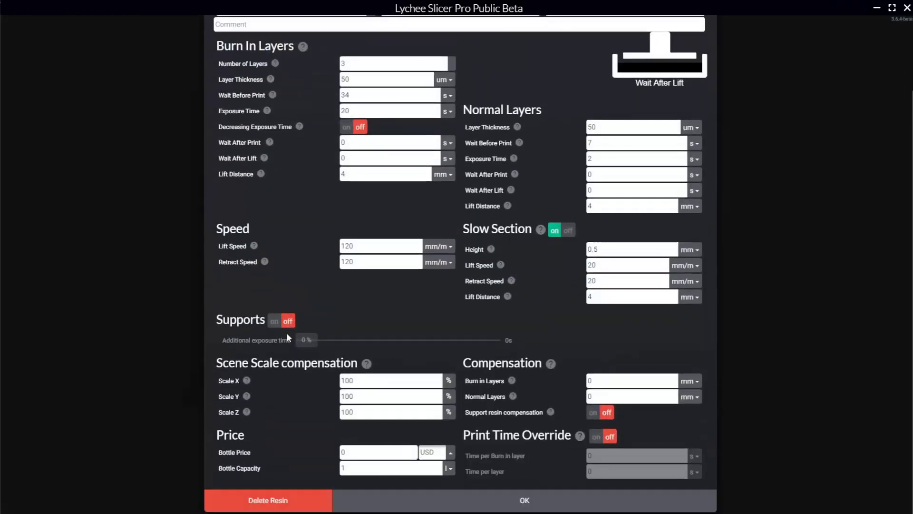
double_click(374, 453)
text(30)
click(450, 500)
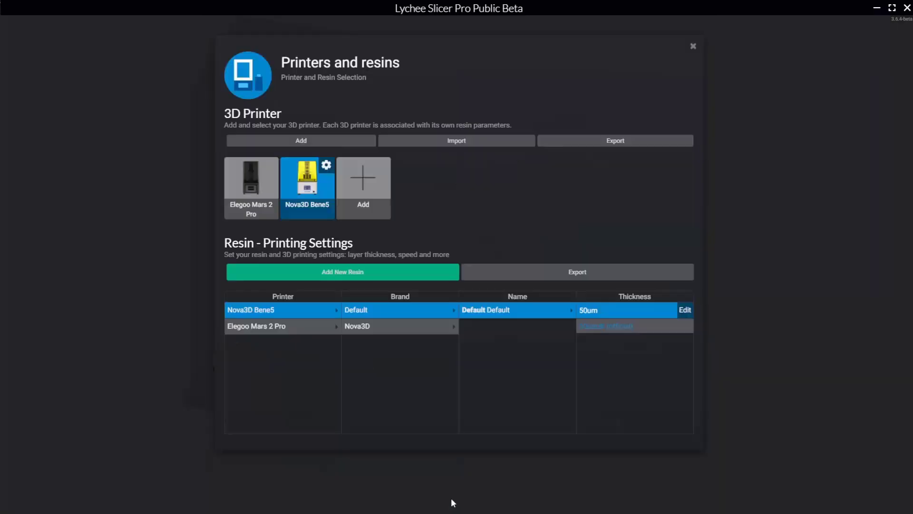
Step: Estimate print time (6h 0min 44s) and resin use (58.19 mL, USD 1.75)
click(693, 47)
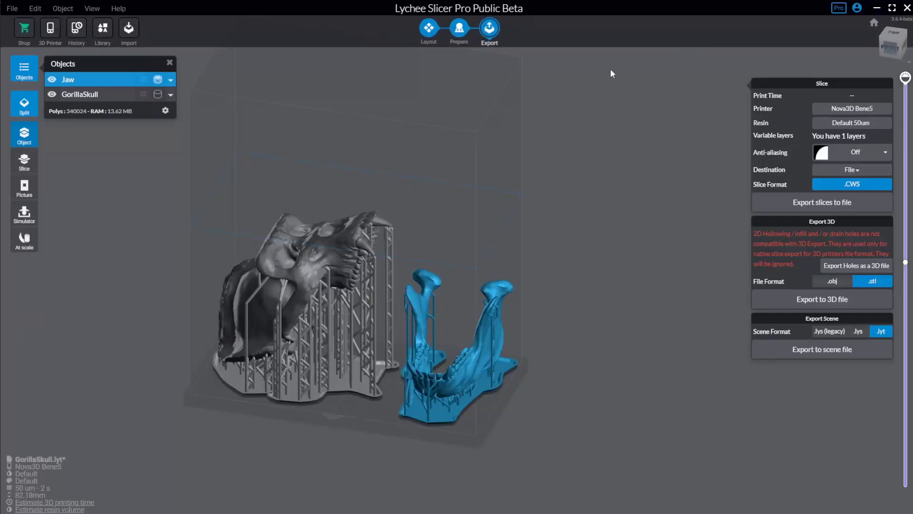
click(77, 503)
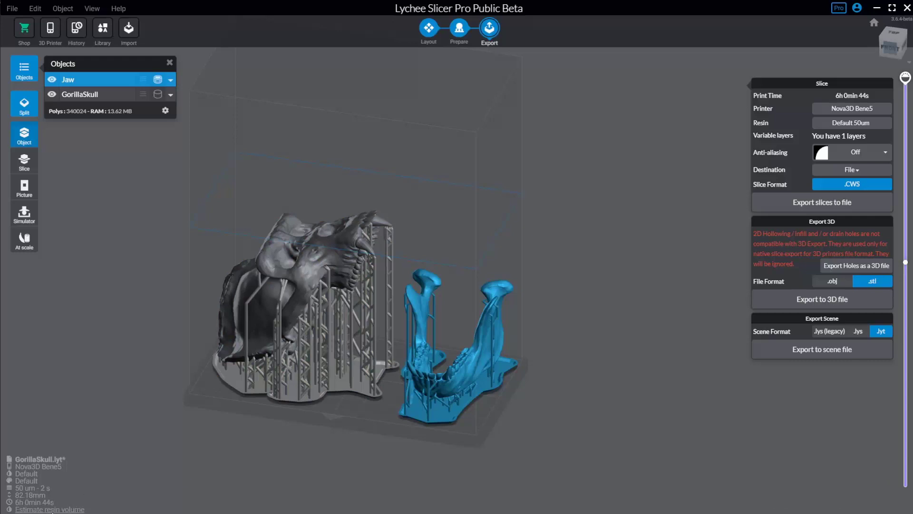
click(41, 509)
right_drag(364, 434, 498, 297)
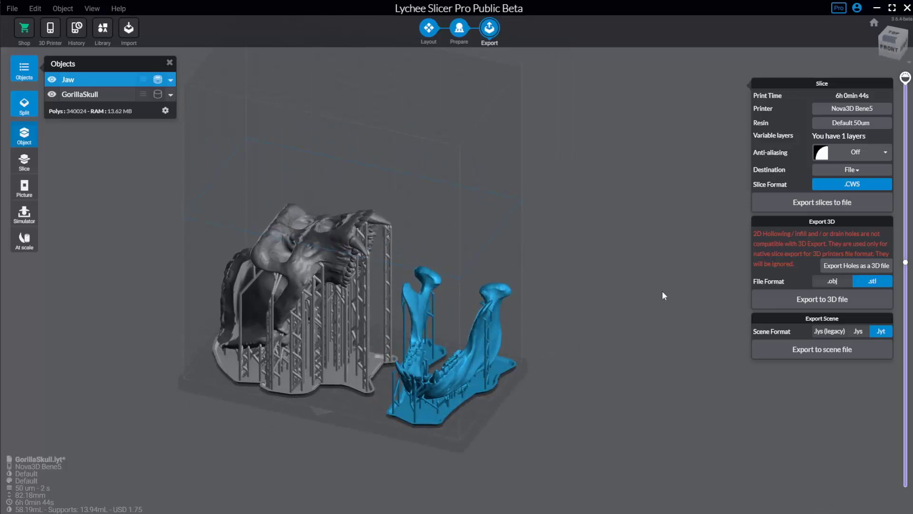
right_drag(686, 198, 523, 252)
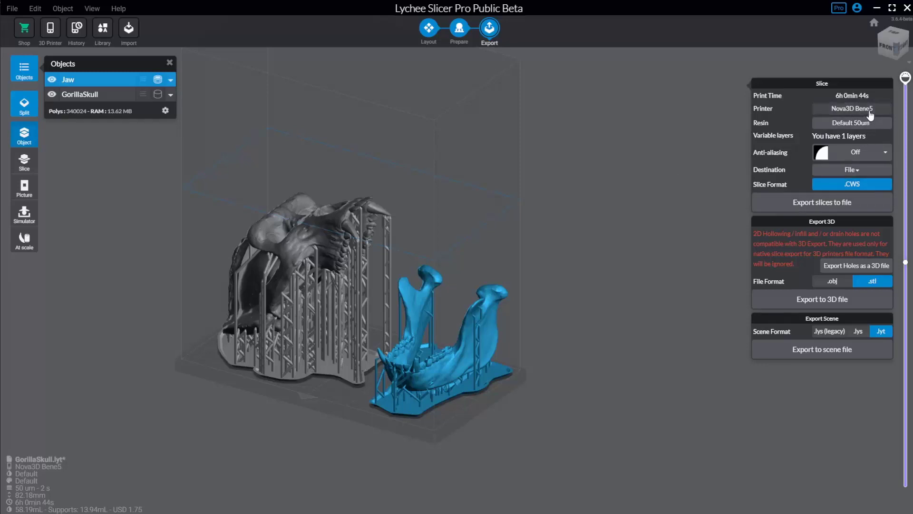
Step: Switch the printer to Elegoo Mars 2 Pro and re-estimate the resin volume
click(869, 109)
click(261, 178)
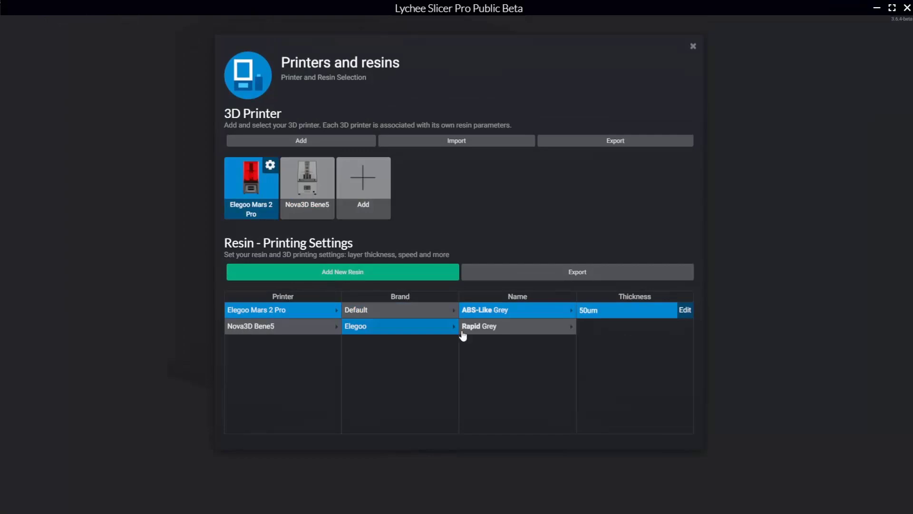
click(692, 46)
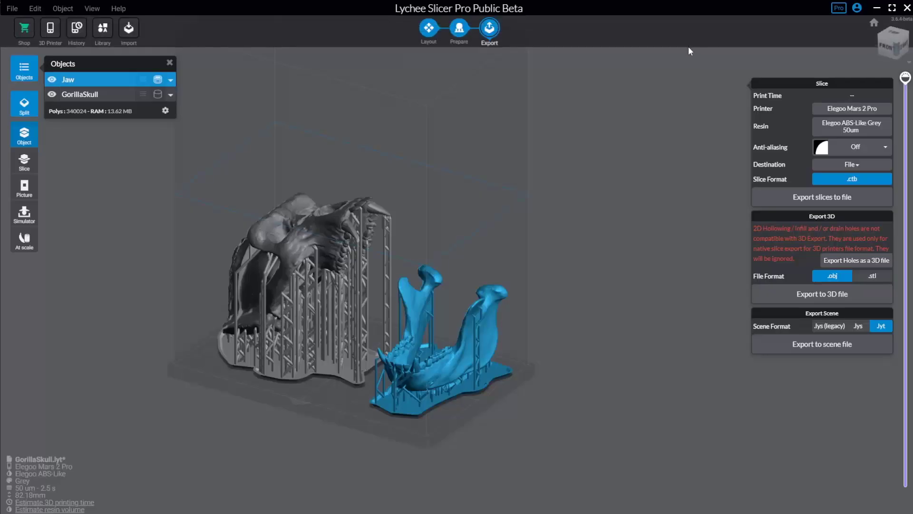
click(47, 509)
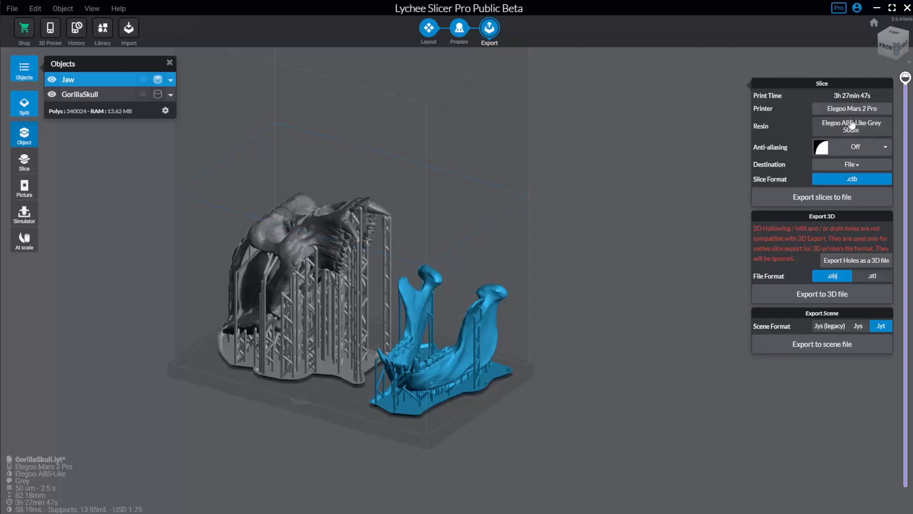
Step: Set anti-aliasing to Standard level 4 and slice the models to GorillaSkull.ctb
click(866, 149)
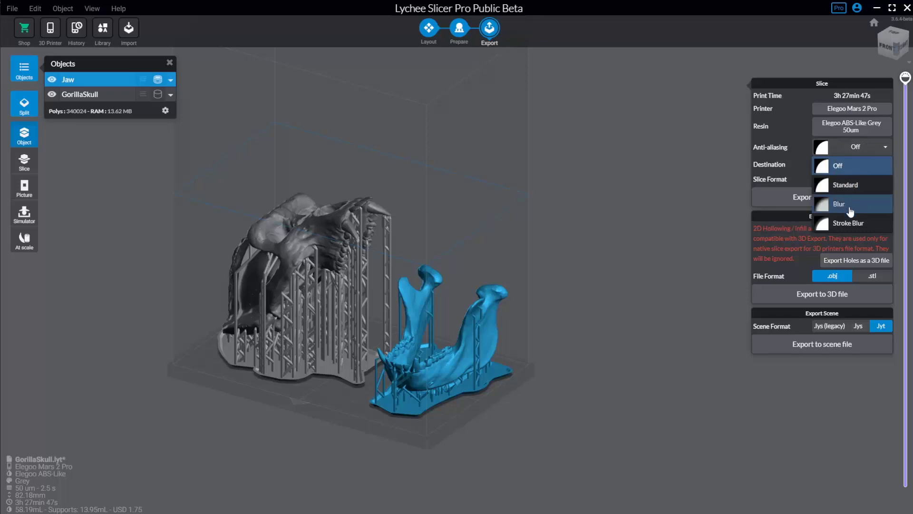
click(844, 184)
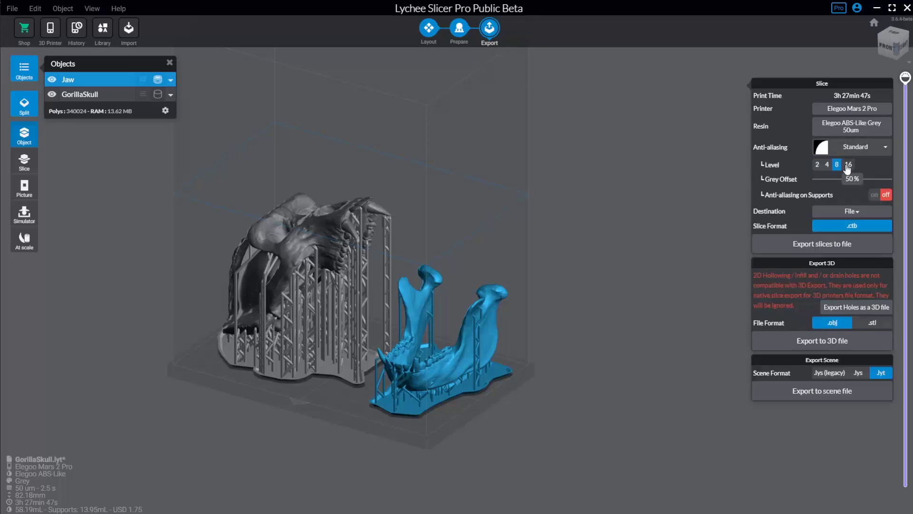
click(827, 165)
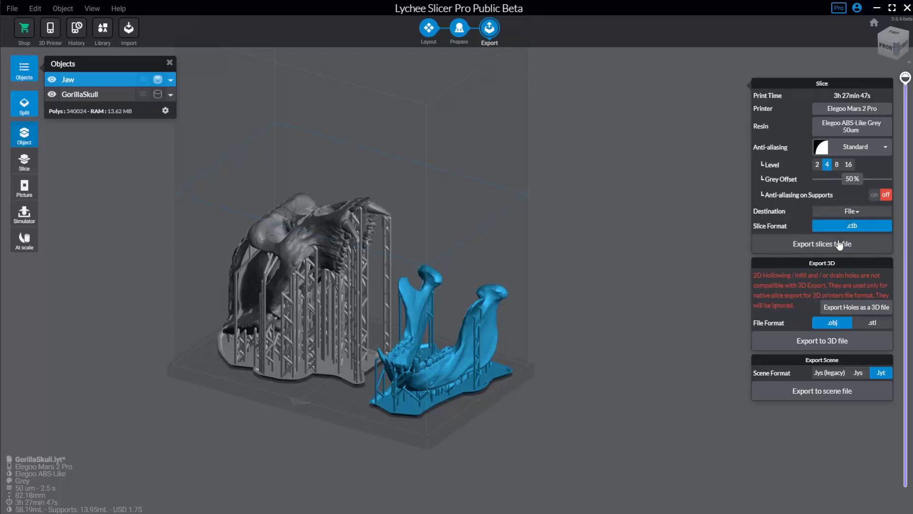
click(805, 245)
Step: Save the slices as GorillaSkull.ctb and confirm the 44,263 KB file in the Files folder
click(490, 327)
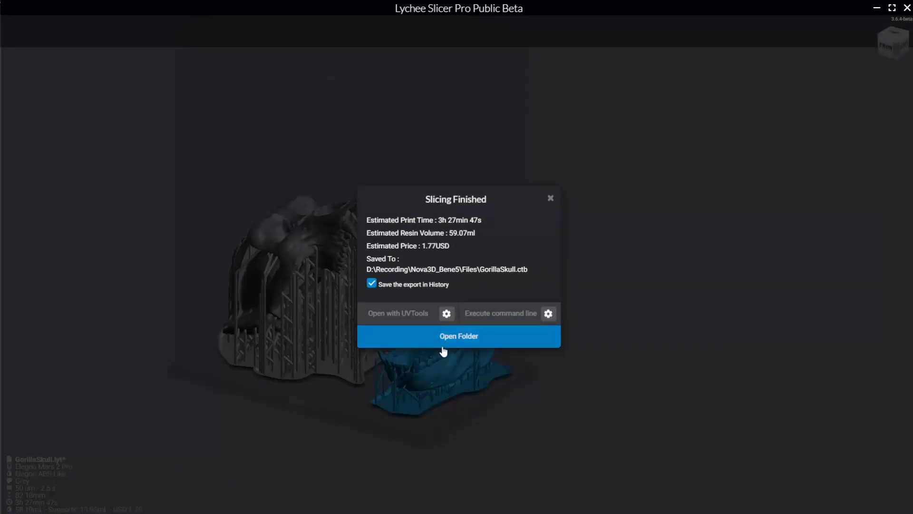
click(443, 341)
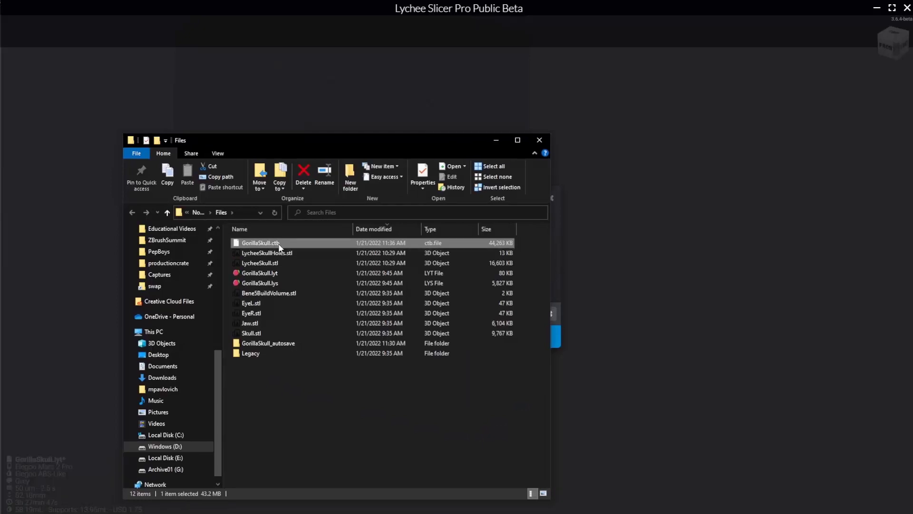
click(283, 253)
click(283, 243)
drag(309, 151, 0, 152)
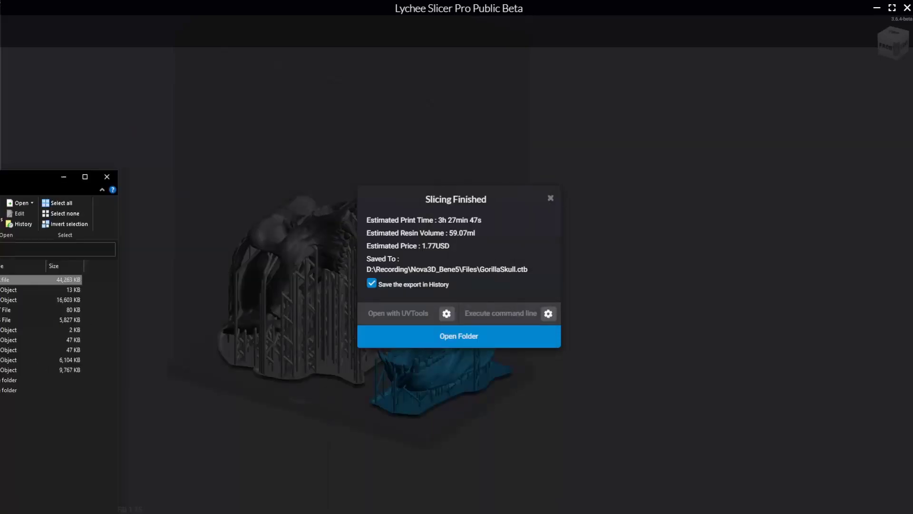
Step: Export the supported models in .stl format, replacing LycheeSkull.stl
click(651, 251)
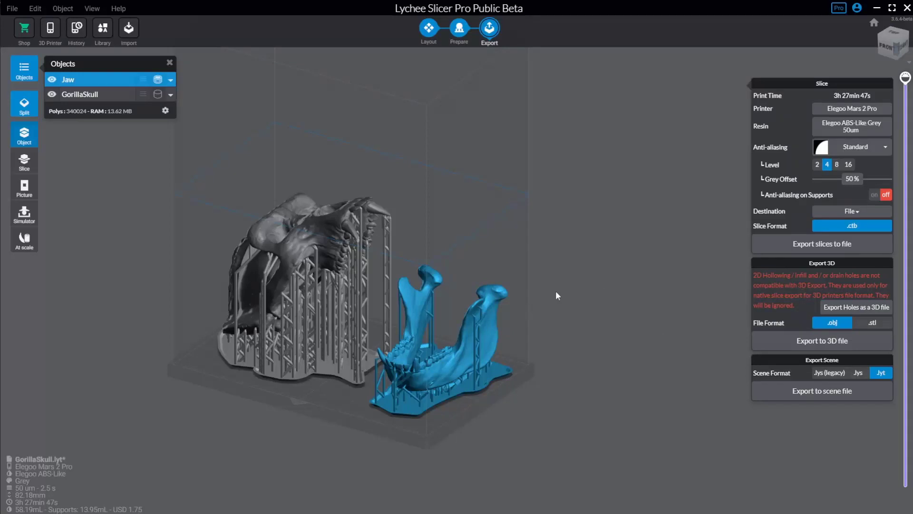
right_drag(569, 286, 509, 264)
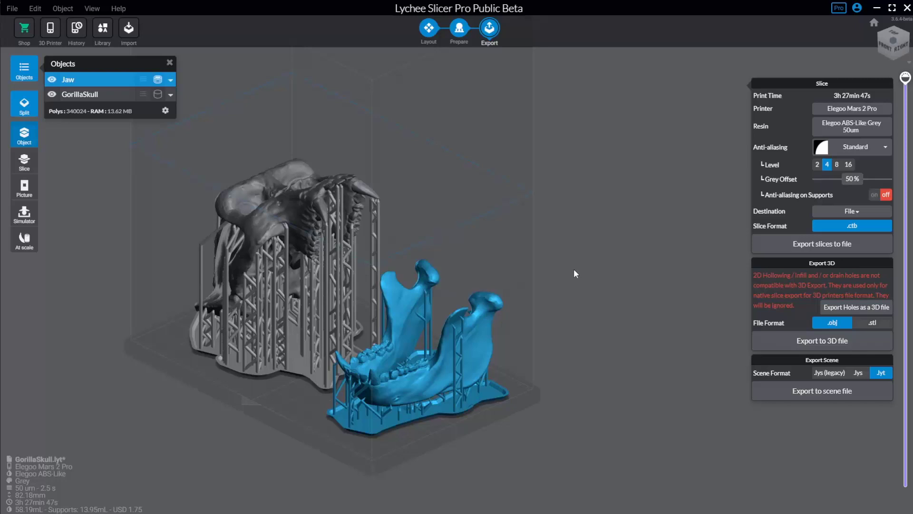
right_drag(574, 269, 579, 285)
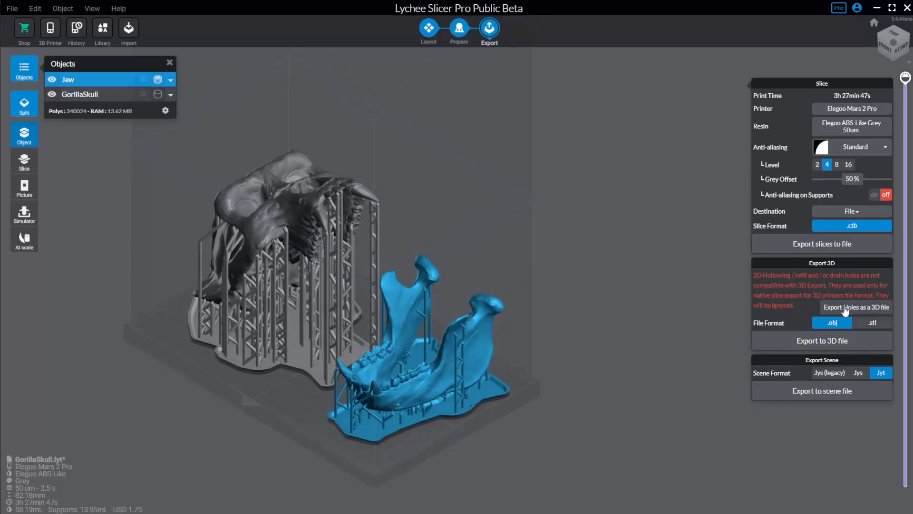
click(872, 324)
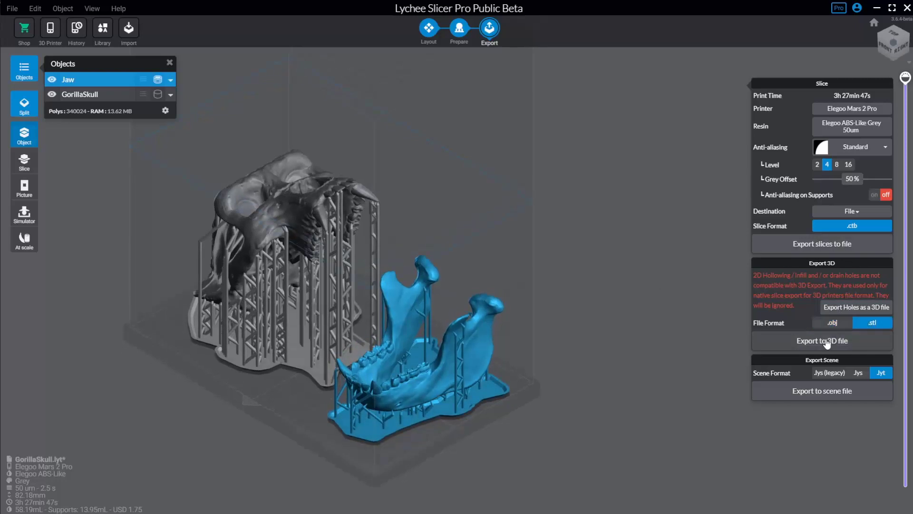
click(823, 340)
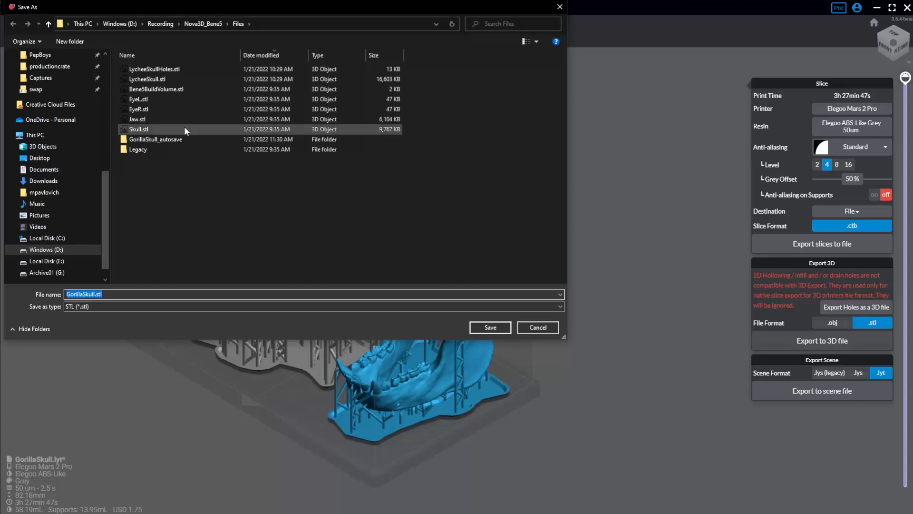
double_click(181, 79)
click(434, 208)
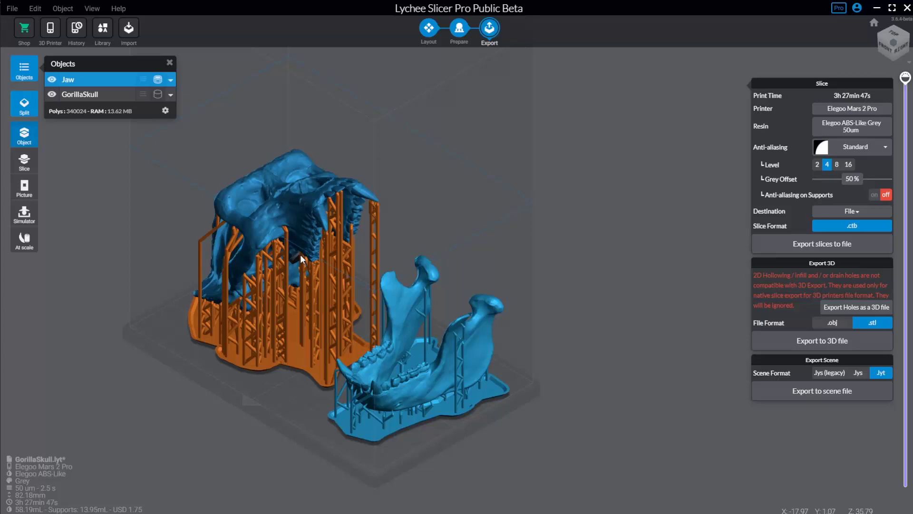
Step: Export the drain holes as a 3D file, replacing LycheeSkullHoles.stl
click(831, 306)
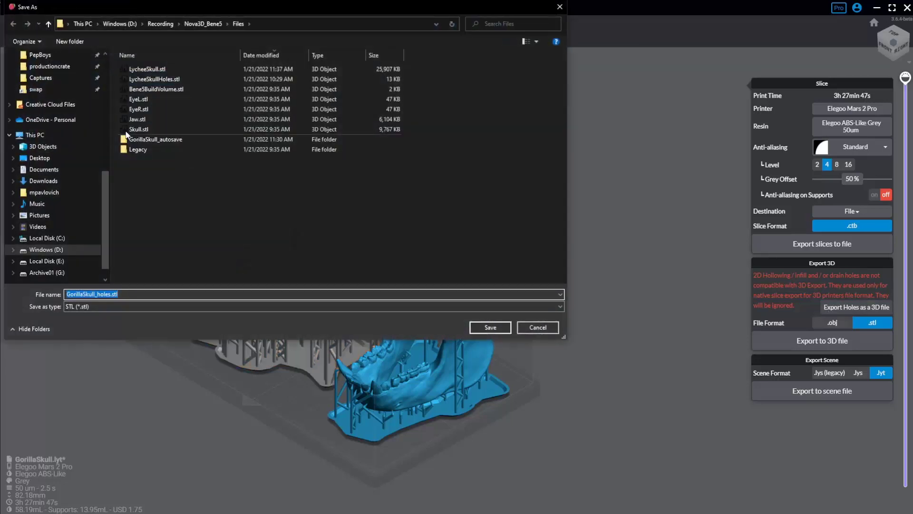
double_click(147, 79)
click(482, 212)
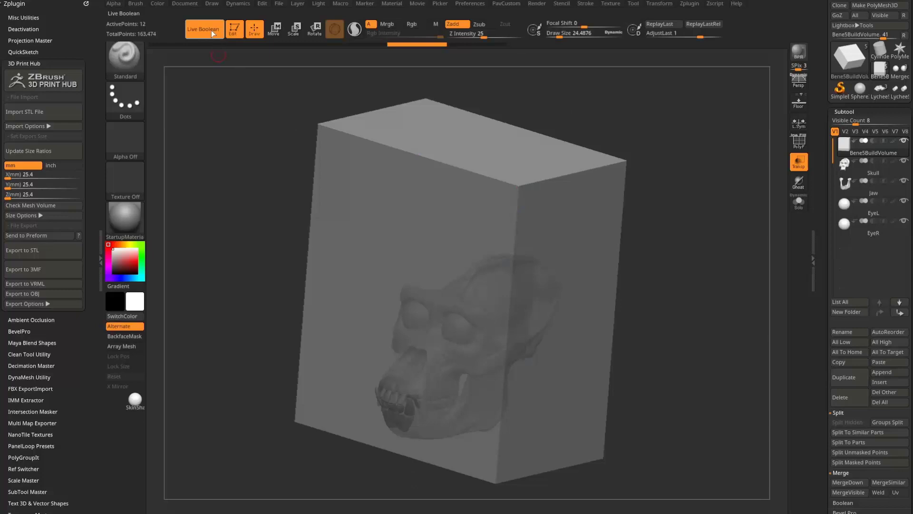
Step: Reinitialize ZBrush and import LycheeSkull.stl with default STL import options
click(213, 34)
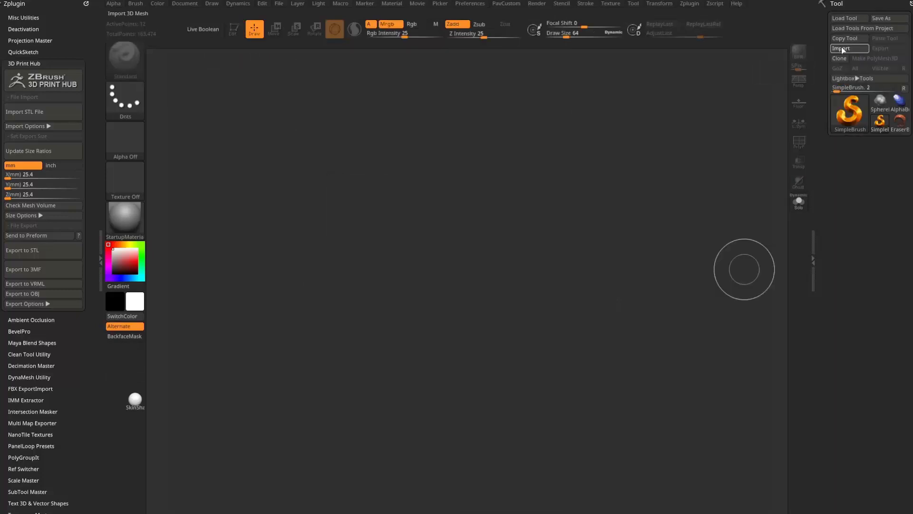
click(839, 48)
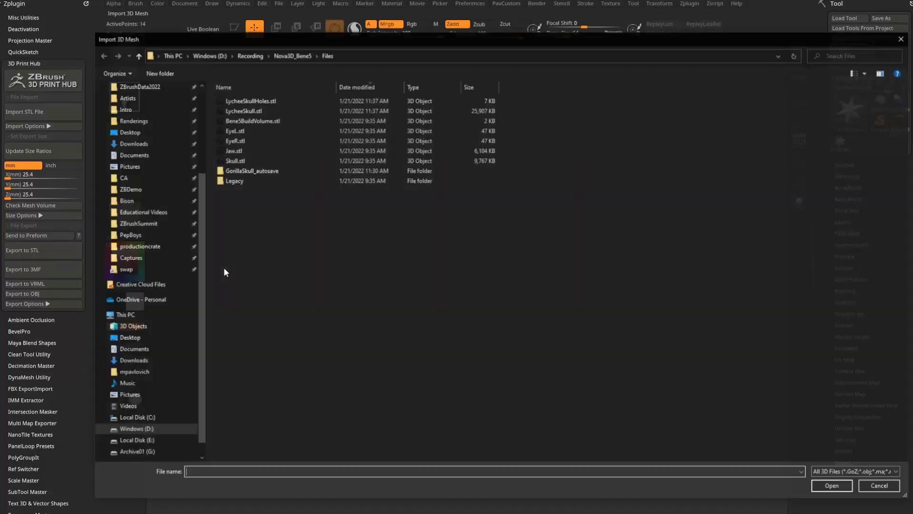
double_click(264, 109)
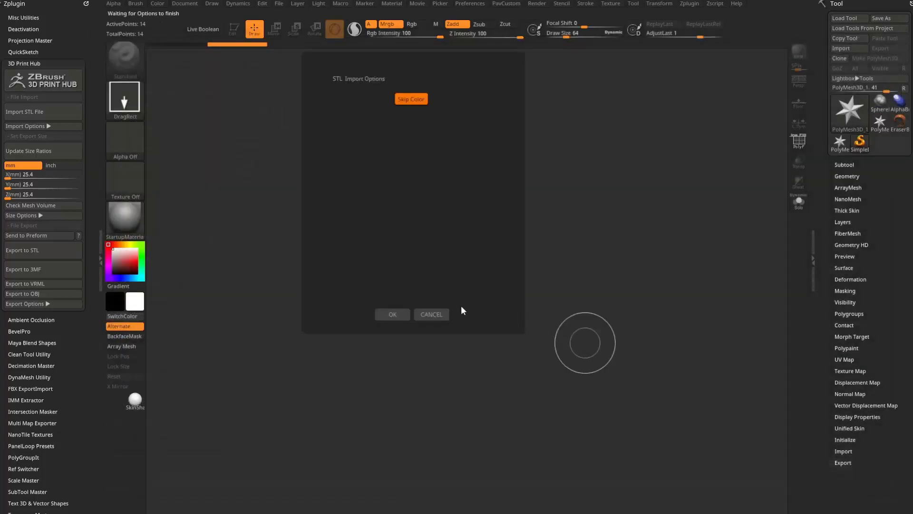
click(404, 314)
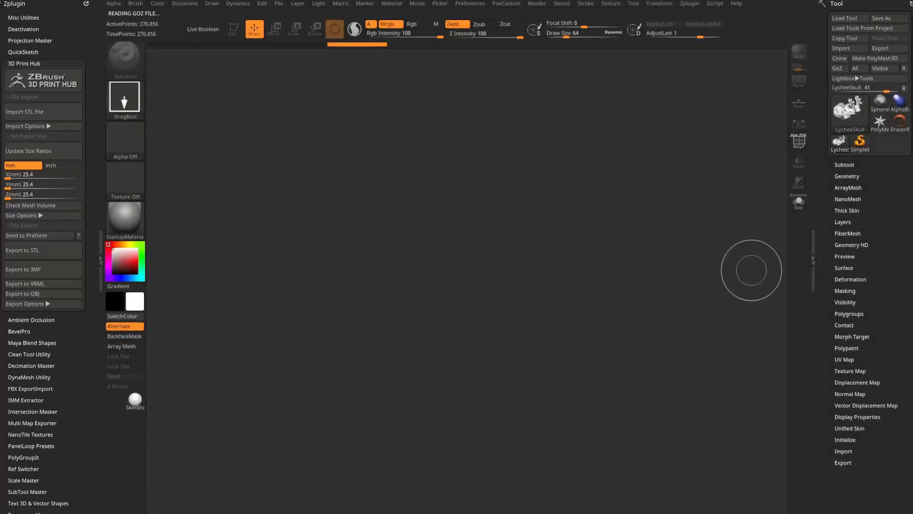
Step: Import LycheeSkullHoles.stl as well and enter edit mode on the model
click(841, 48)
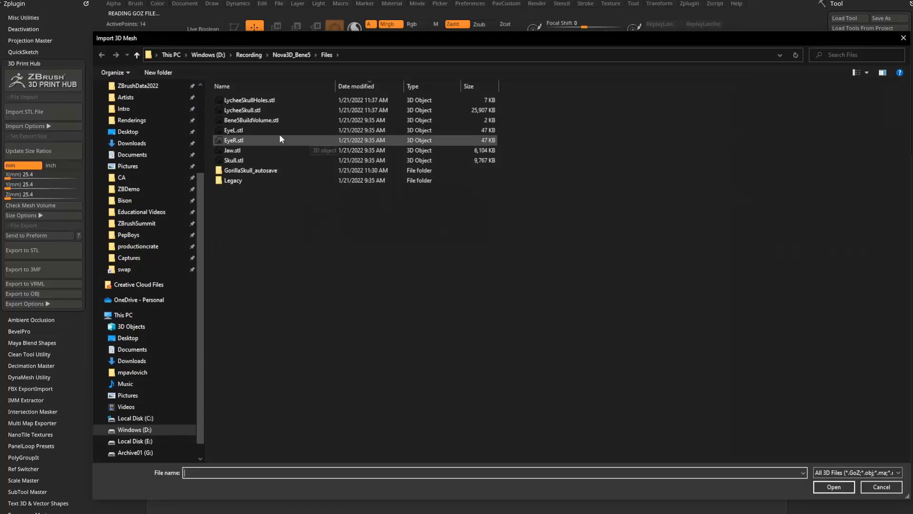
double_click(266, 101)
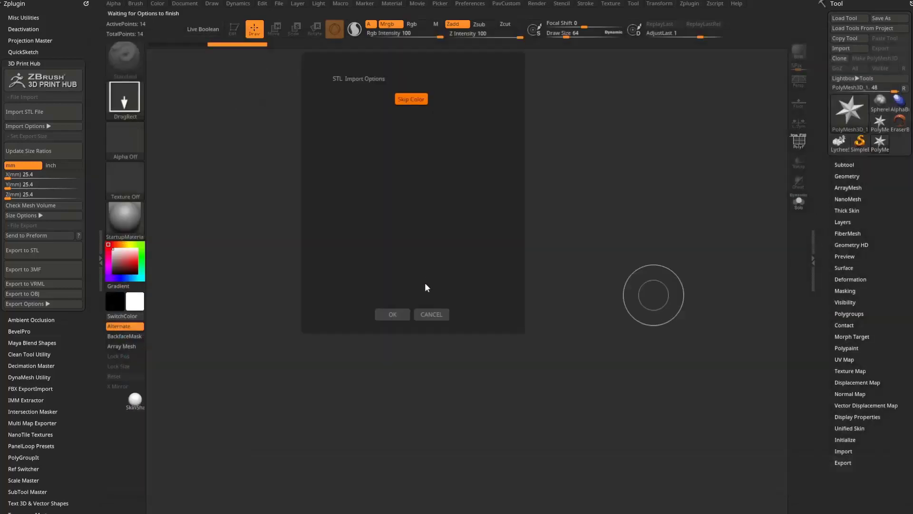
click(392, 314)
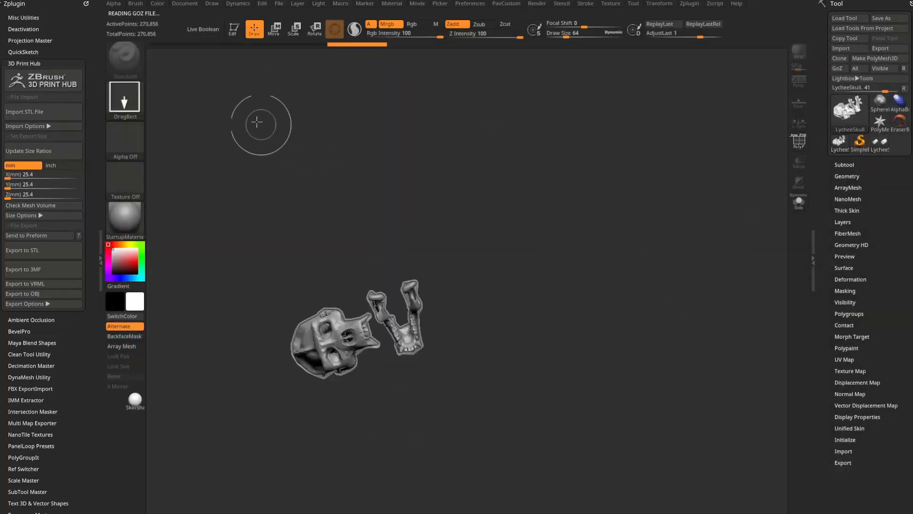
click(233, 29)
Step: Append LycheeSkullHoles as a second subtool beneath LycheeSkull
drag(564, 253, 723, 229)
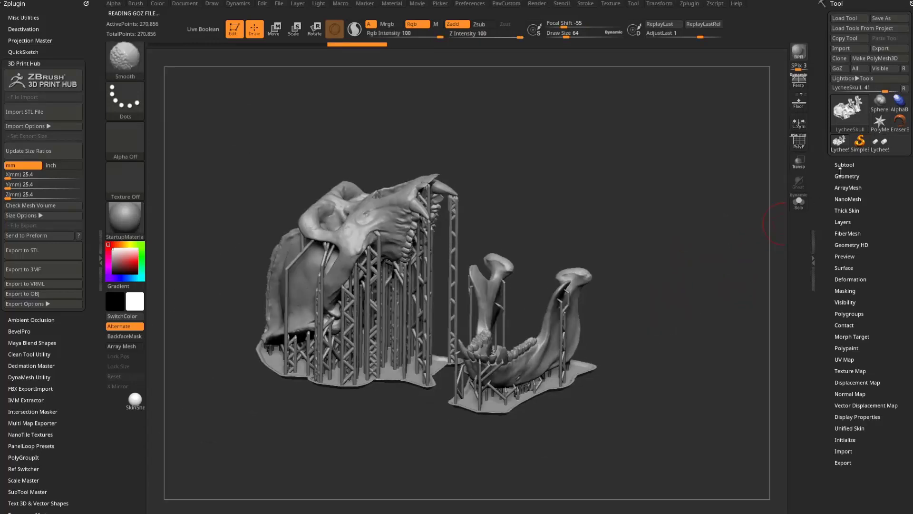
click(844, 164)
click(882, 291)
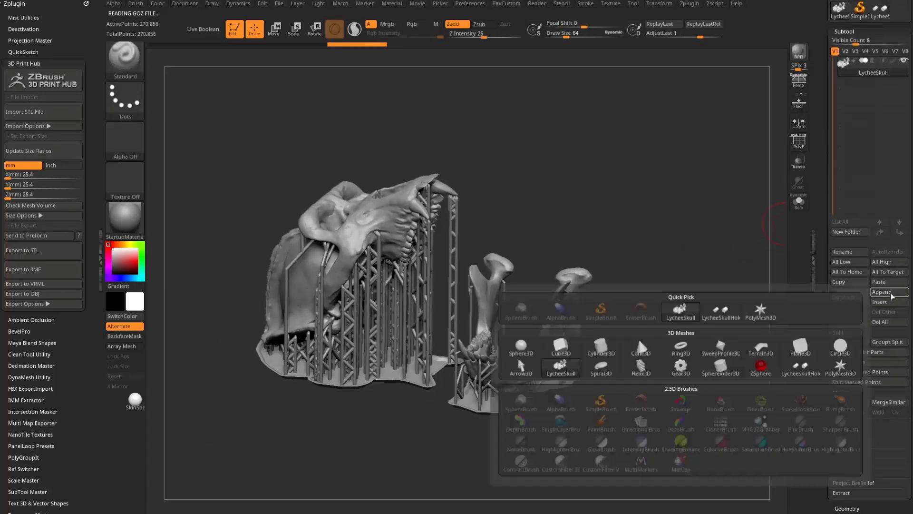
click(720, 312)
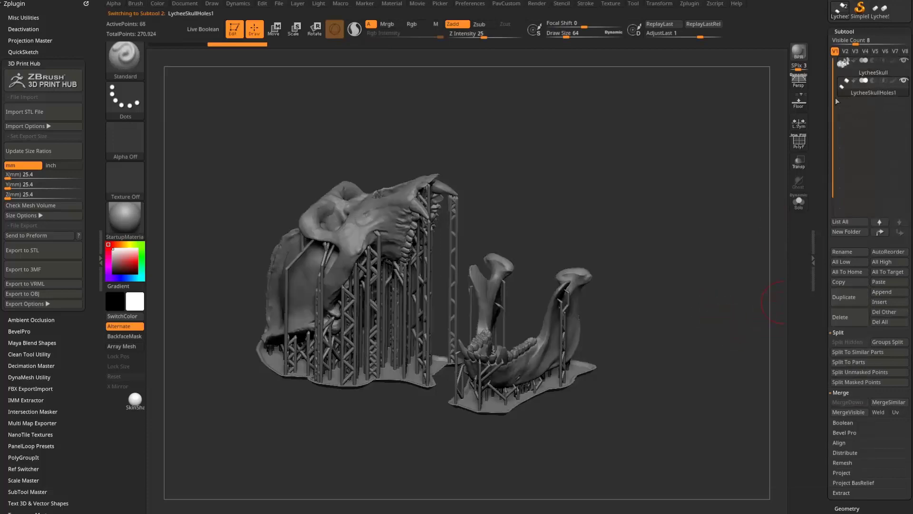
drag(835, 98, 828, 141)
Step: Turn on Live Boolean, hide the holes subtool, and bring up the Append mesh picker
drag(734, 159, 198, 52)
click(203, 29)
mouse_move(560, 136)
mouse_down()
mouse_move(593, 116)
mouse_move(567, 129)
mouse_move(554, 149)
mouse_move(601, 183)
mouse_move(629, 164)
mouse_up()
key(s)
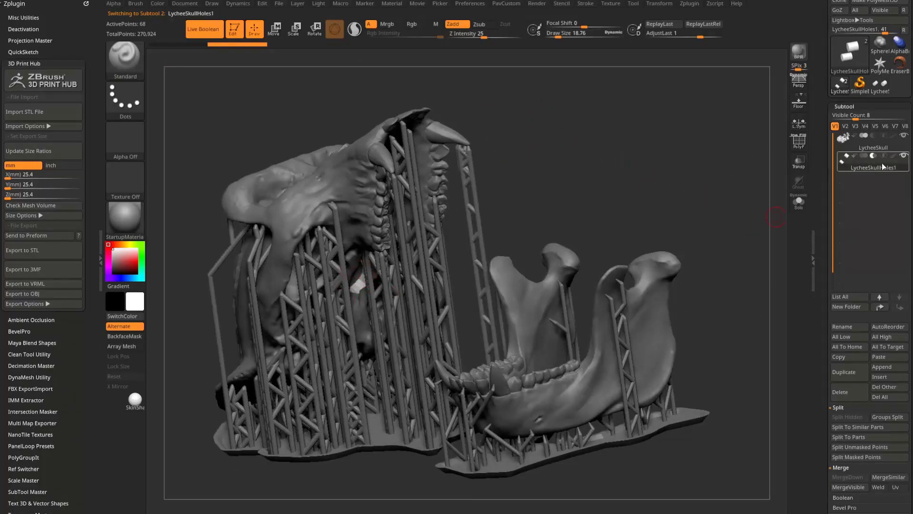
click(904, 155)
mouse_move(905, 157)
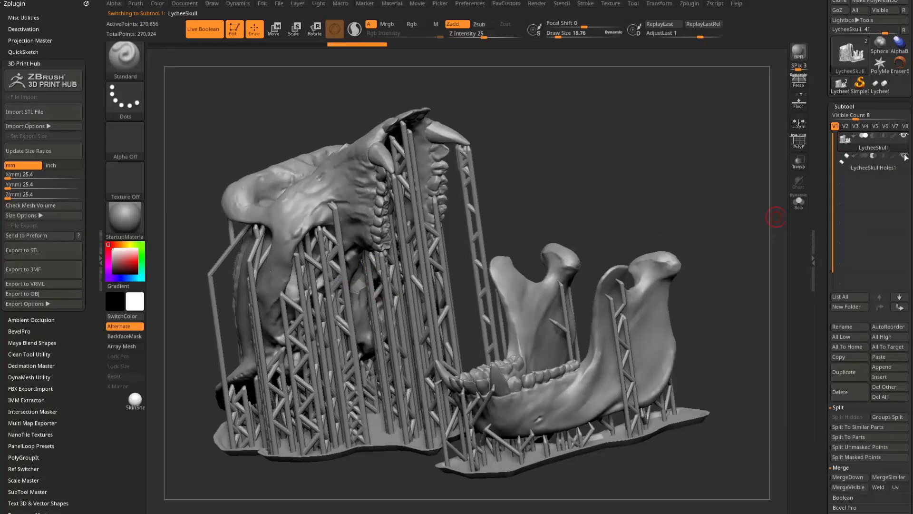
drag(644, 189, 316, 126)
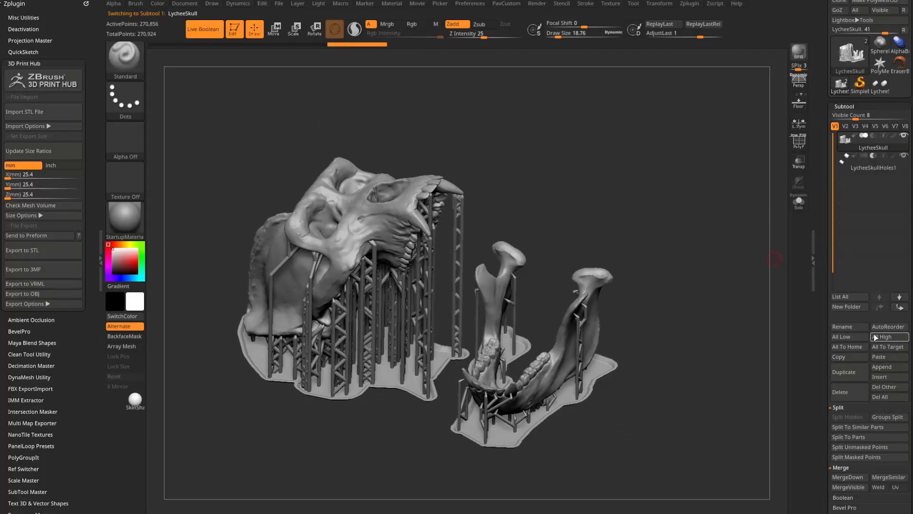
click(880, 366)
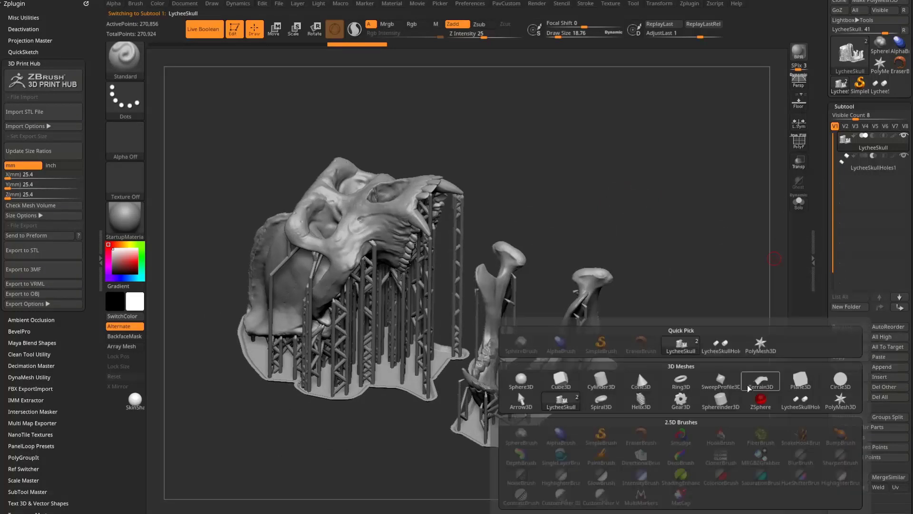
Step: Add a Cube3D subtool, raise it above the skull and jaw, and hide it
click(636, 369)
click(873, 187)
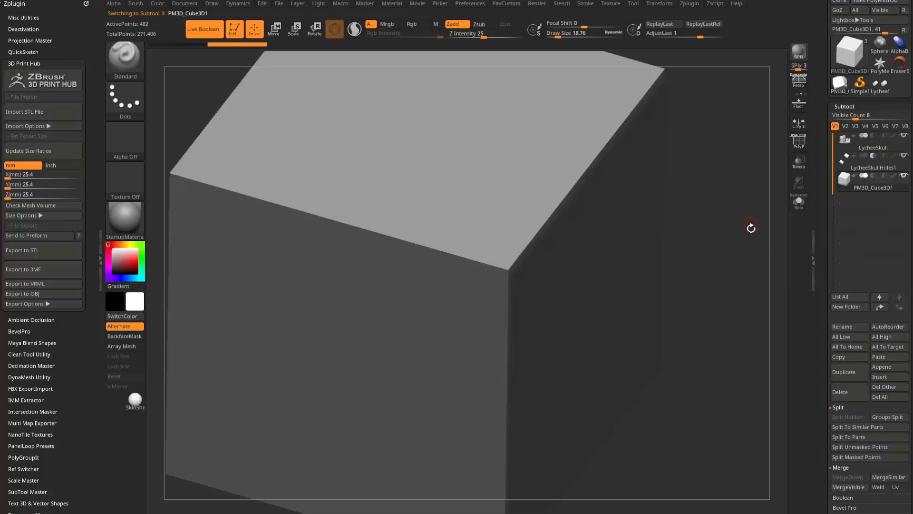
key(f)
drag(728, 180, 672, 169)
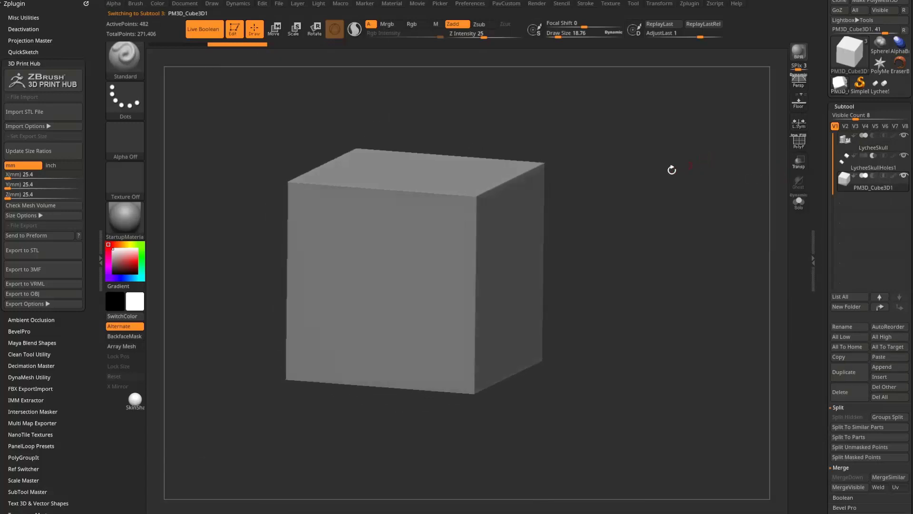
key(w)
drag(413, 209, 406, 57)
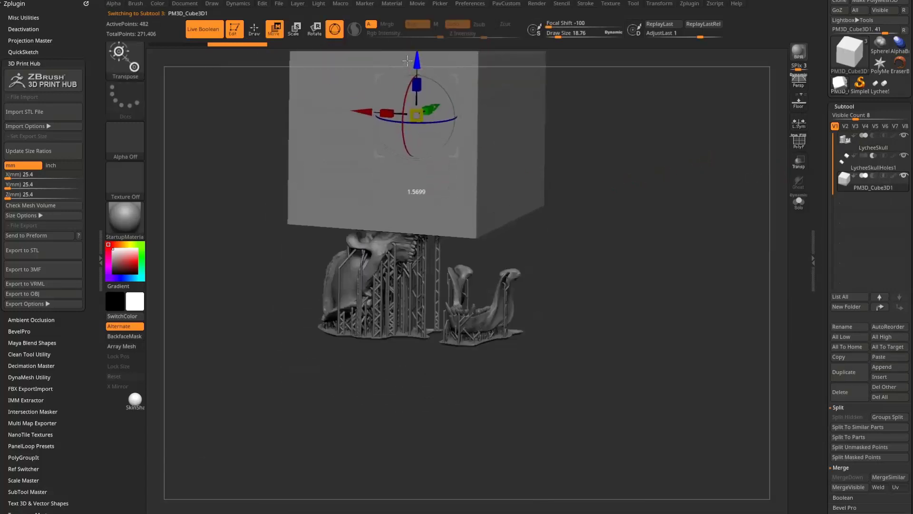
alt+drag(594, 176, 622, 280)
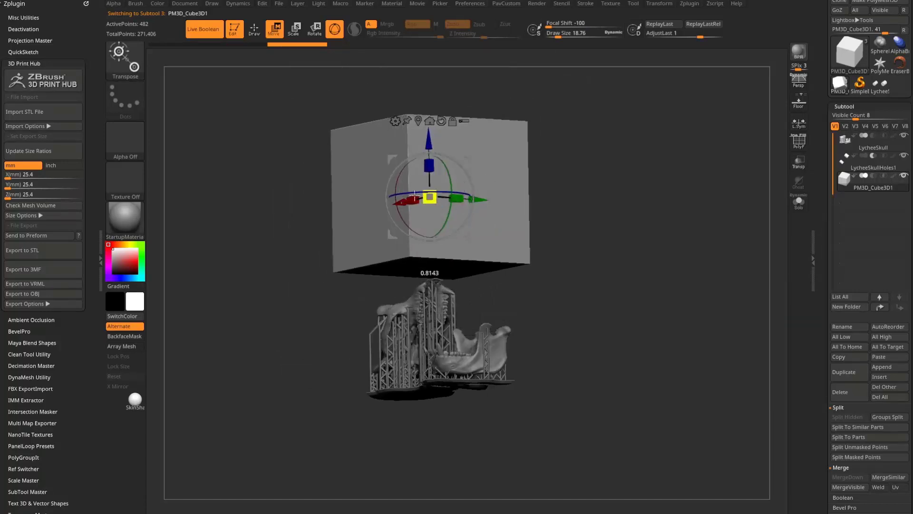
click(873, 176)
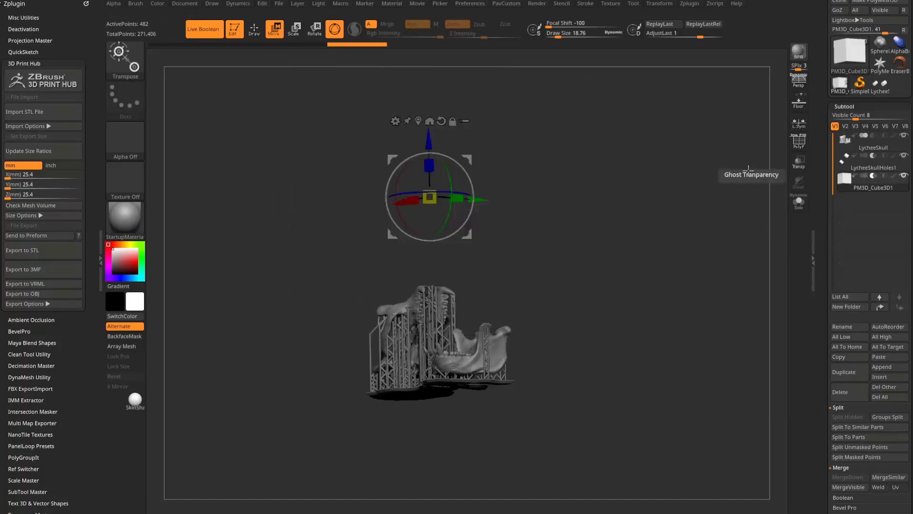
drag(658, 212, 459, 272)
Step: Inspect the Live Boolean cut from several angles and nudge the cutting cube slightly
mouse_move(594, 309)
mouse_down()
mouse_move(628, 276)
mouse_move(637, 184)
mouse_move(665, 177)
mouse_move(663, 218)
mouse_move(631, 108)
mouse_move(653, 119)
mouse_up()
key(q)
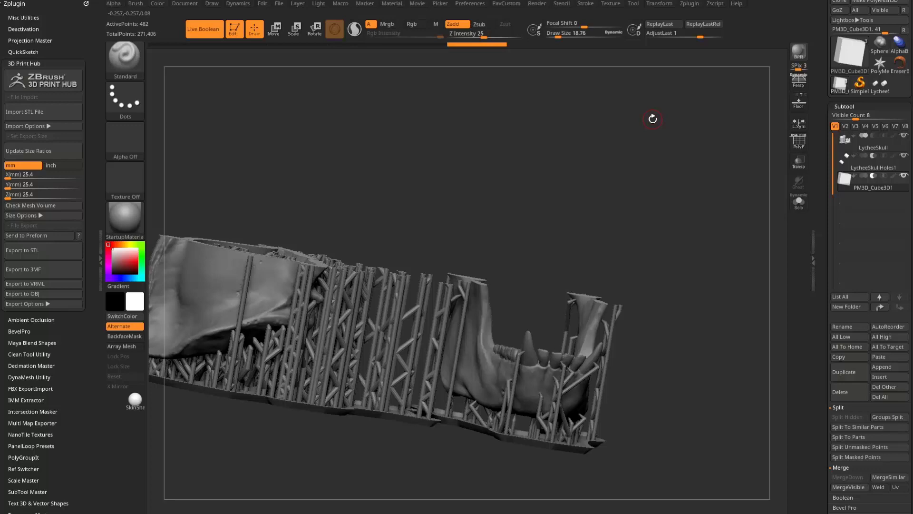
drag(652, 118, 628, 162)
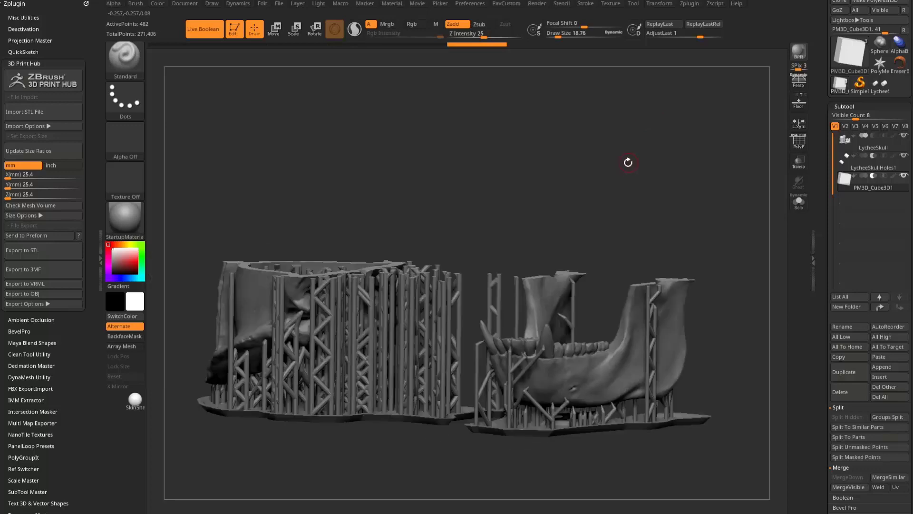
drag(468, 261, 646, 145)
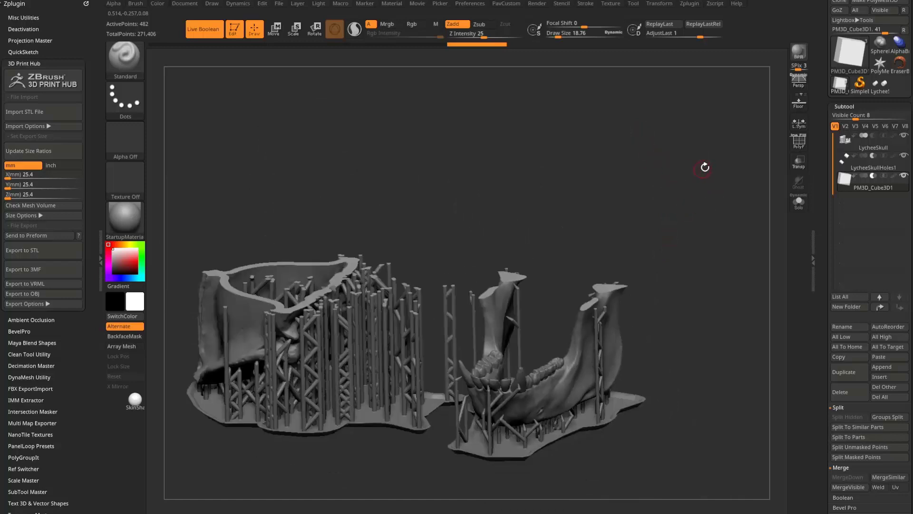
drag(705, 167, 716, 272)
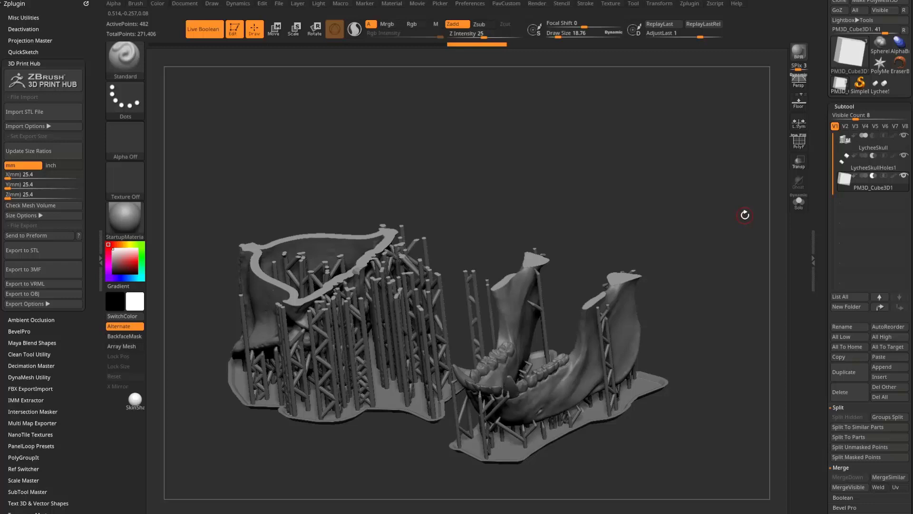
key(w)
drag(415, 143, 403, 21)
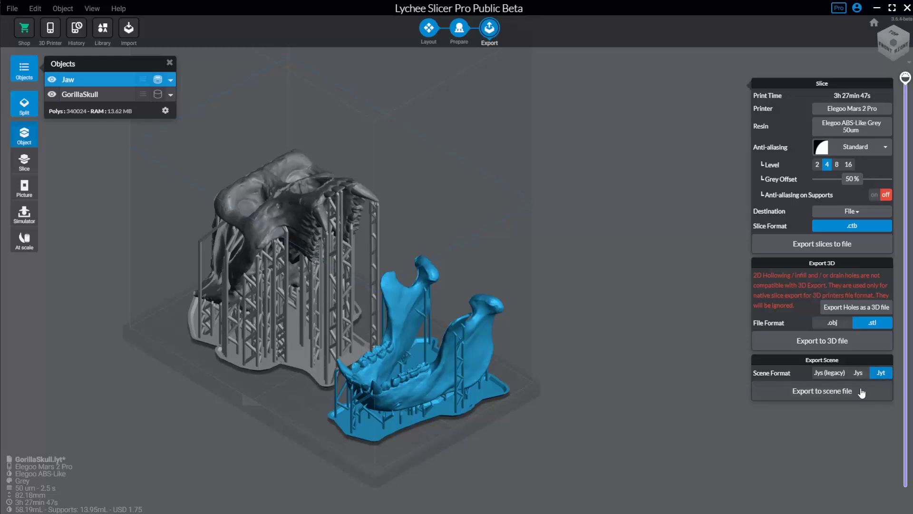
Step: Set the scene format to .lys, then bring up the Mango 3D Lychee Slicer web page
click(861, 374)
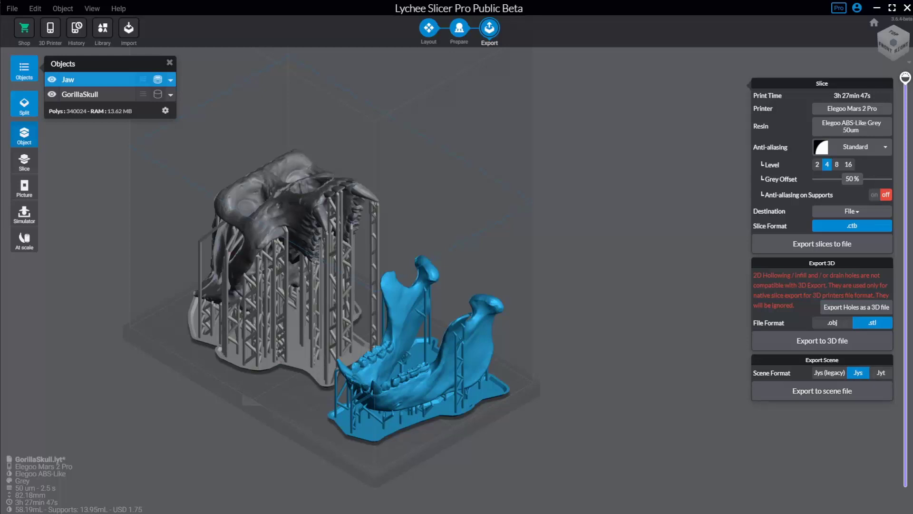
click(12, 8)
mouse_move(32, 123)
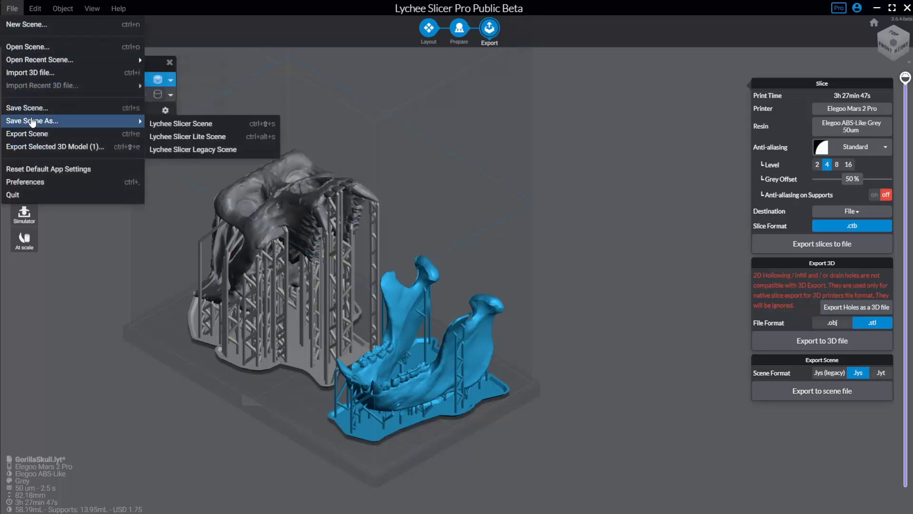
click(664, 219)
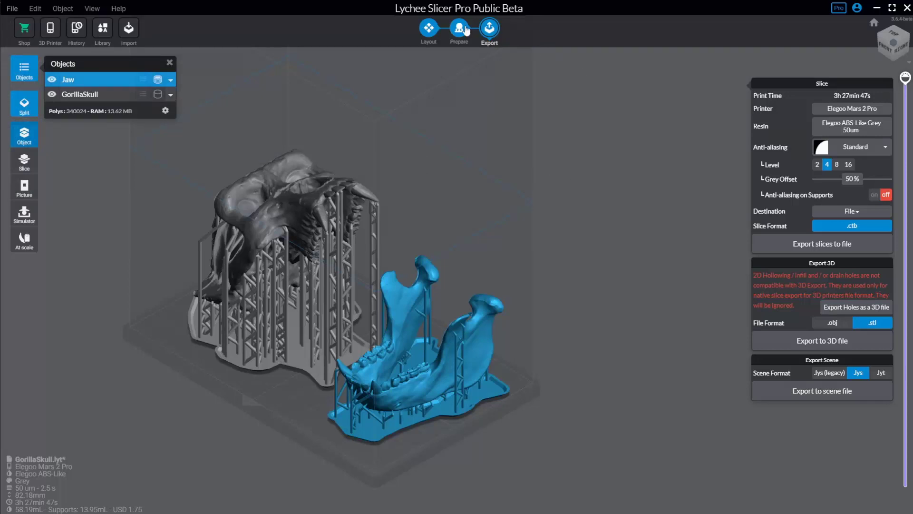
click(531, 511)
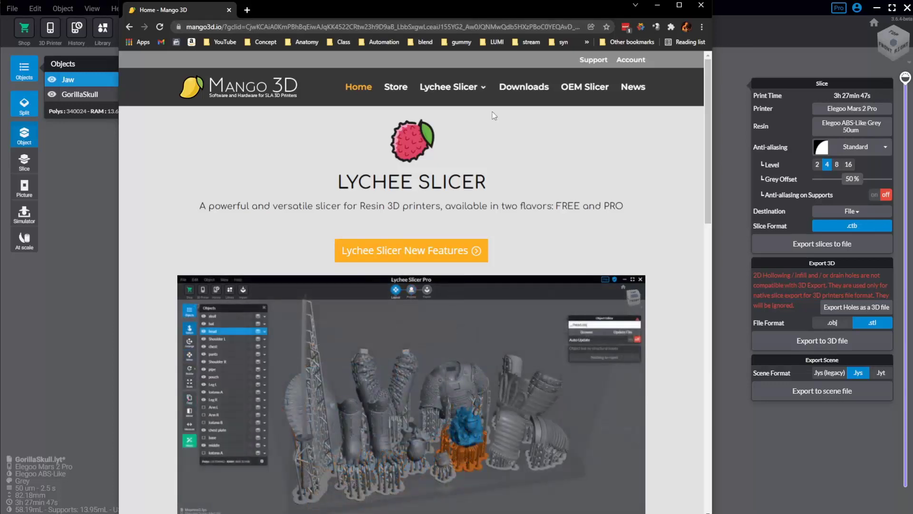
Step: Scroll through the Mango 3D Lychee Slicer home page
scroll(628, 226, down, 4)
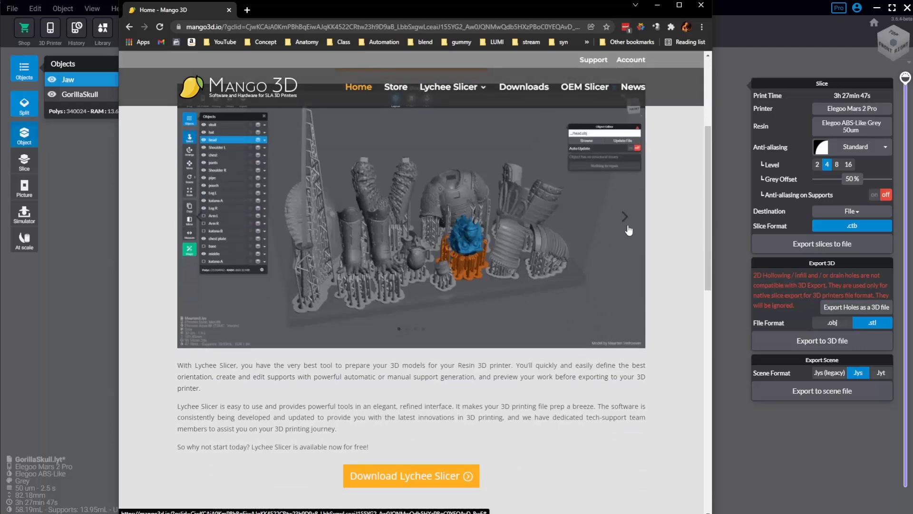
scroll(628, 230, down, 3)
scroll(629, 228, down, 4)
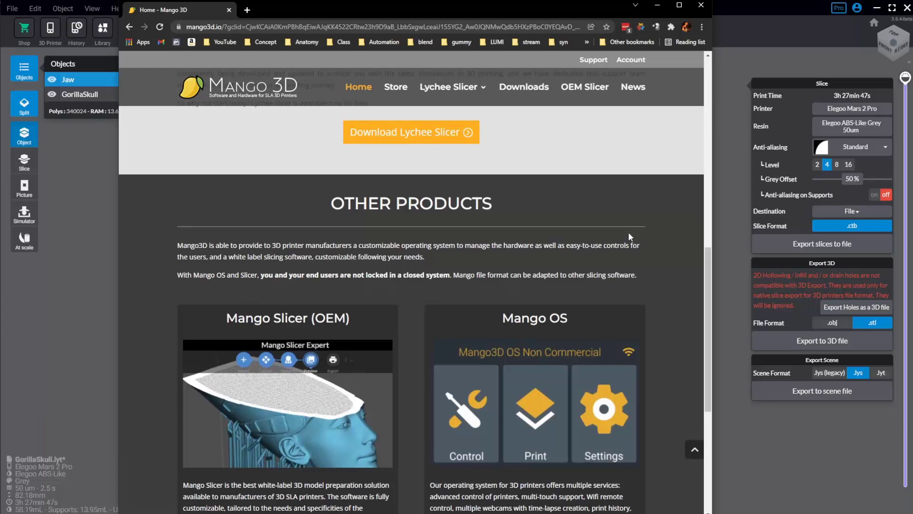
scroll(628, 233, up, 10)
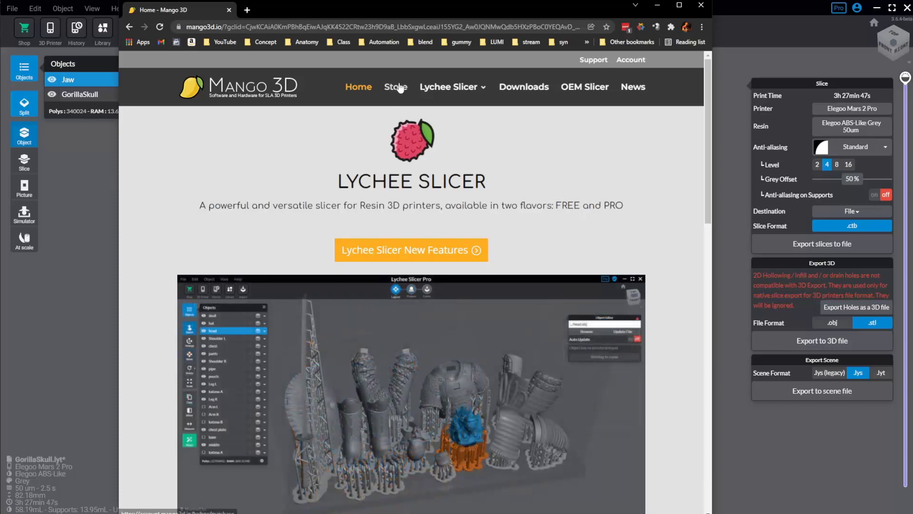
Step: Open the Lychee Slicer 3 What's New page via New Features and scroll through it
mouse_move(465, 101)
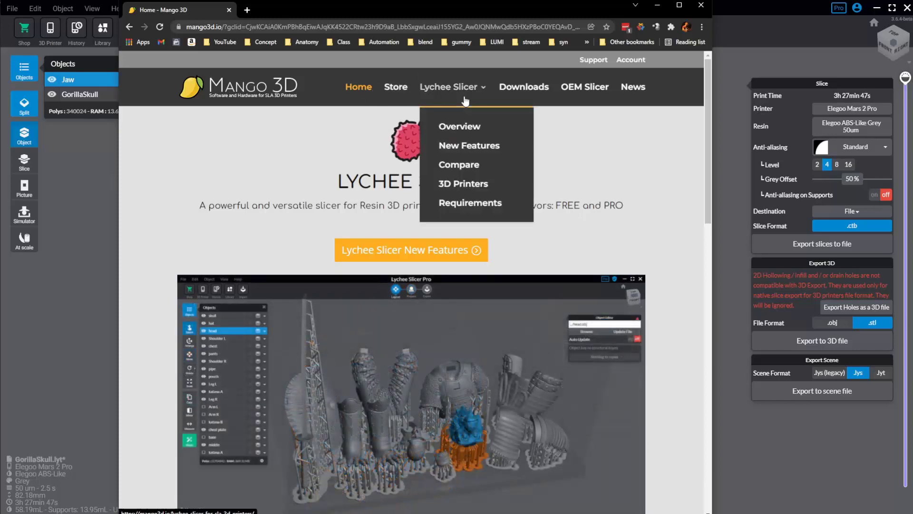
click(471, 147)
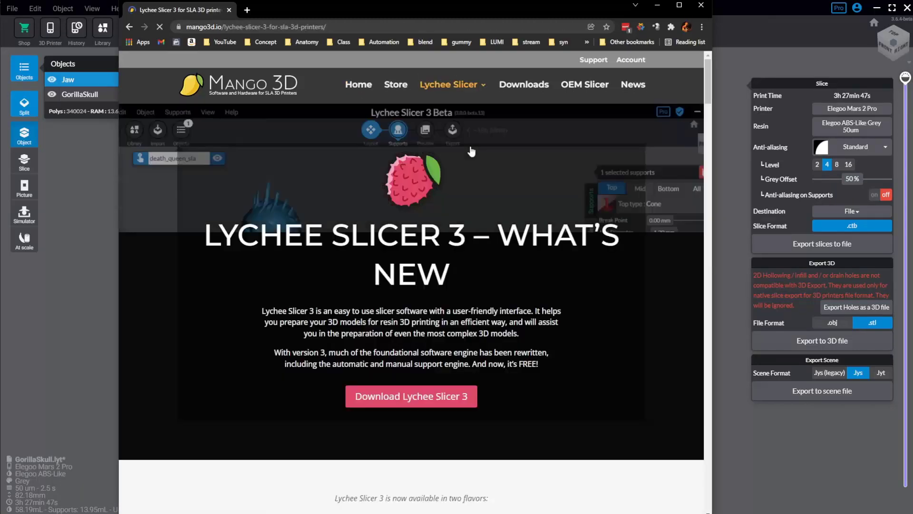
scroll(509, 204, down, 5)
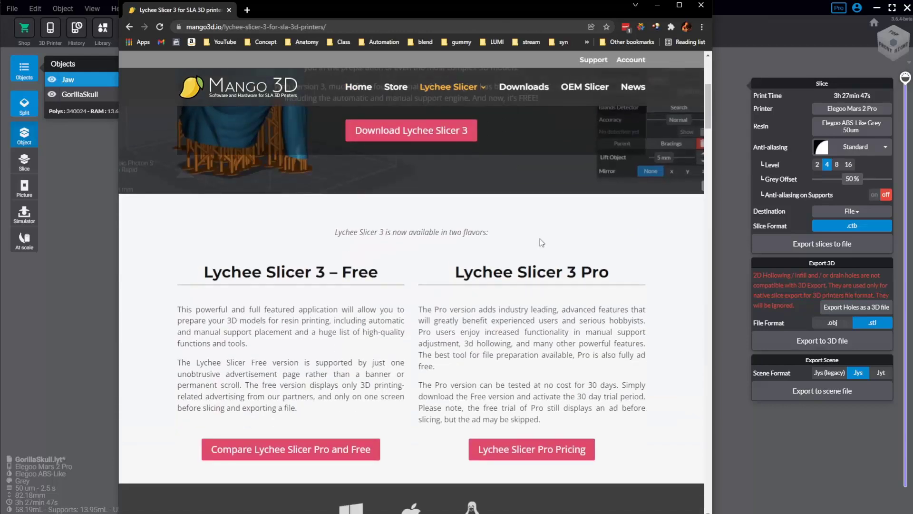
scroll(541, 243, down, 4)
scroll(542, 252, up, 10)
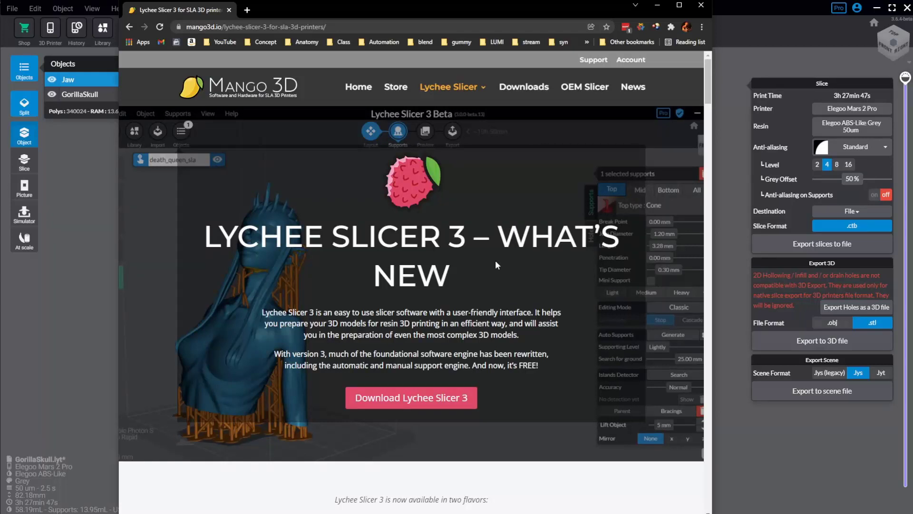
key(super+Down)
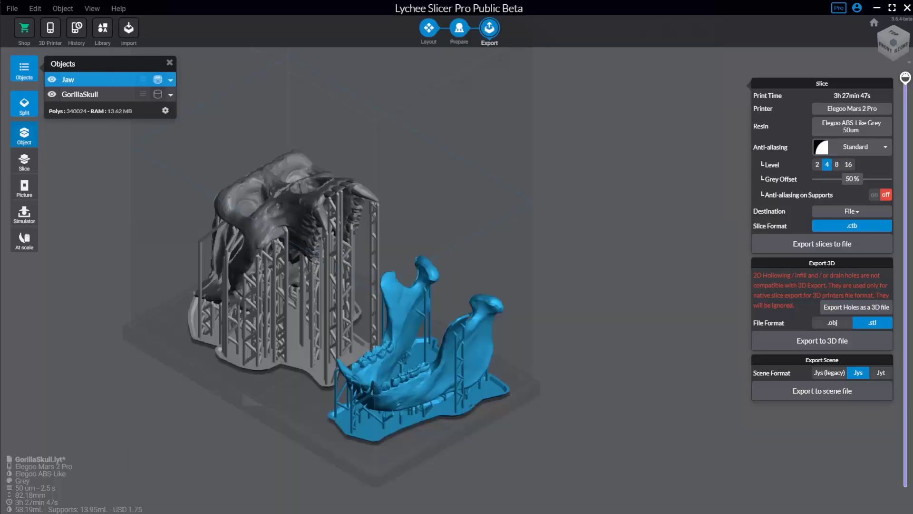